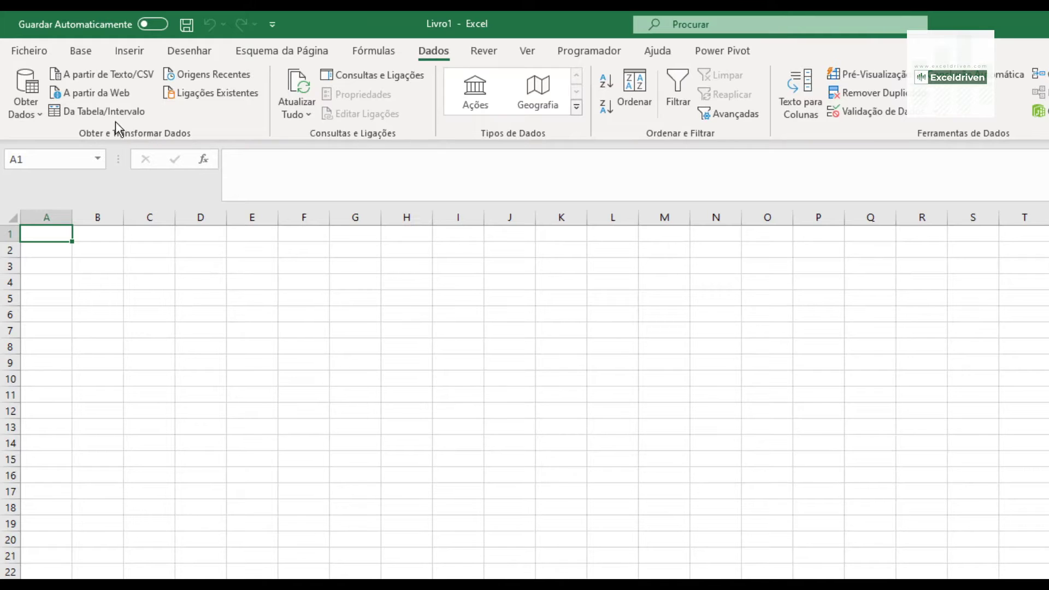
Step: Import data from the Desktop folder Combinar Queries\Transações and open its file list in the Power Query Editor for transformation
click(35, 106)
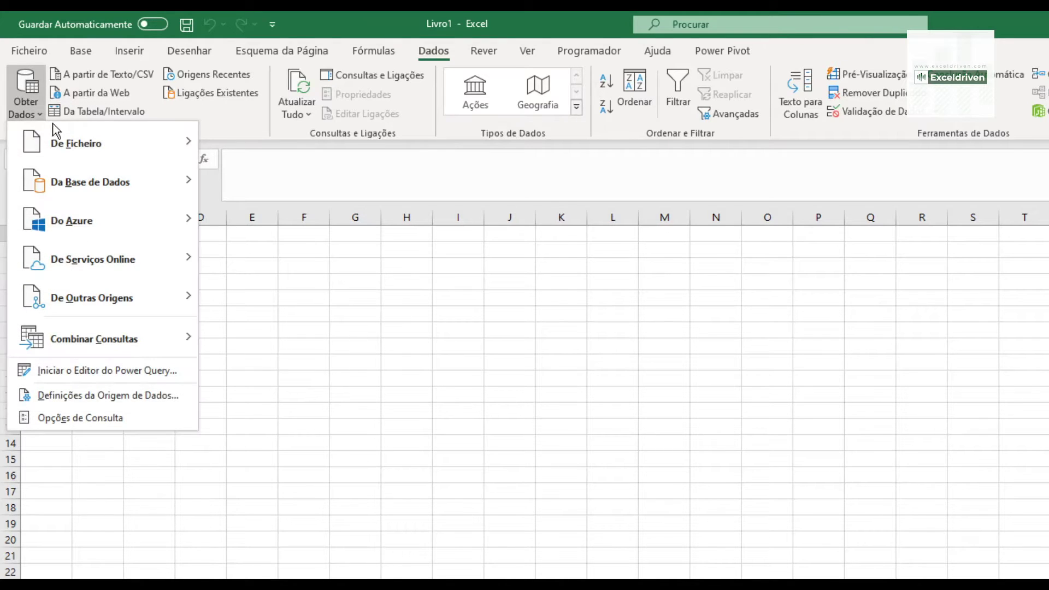
mouse_move(62, 137)
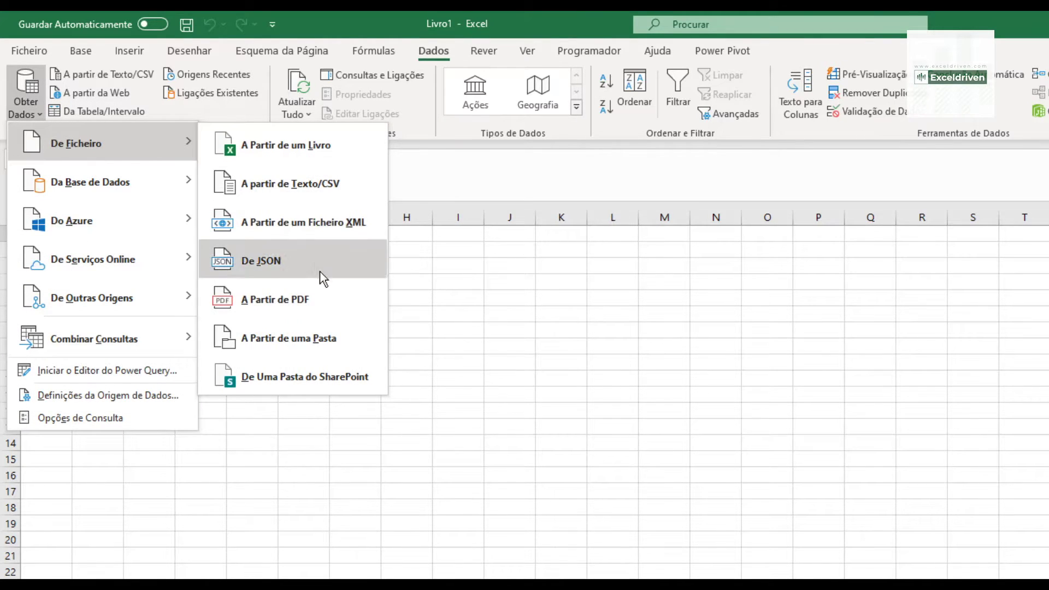
click(337, 339)
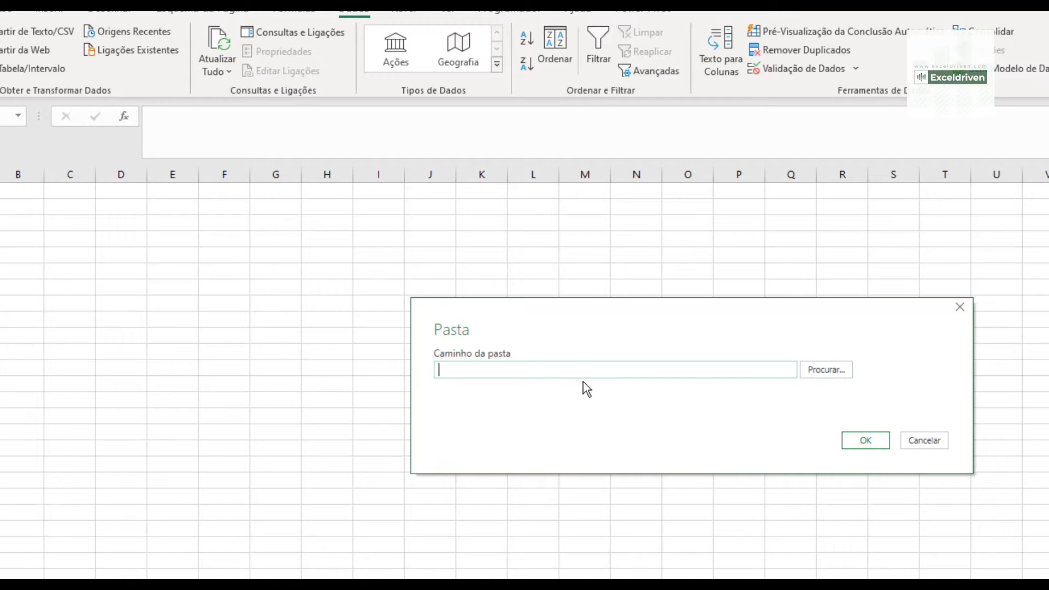
text(C:\Users\João Teixeira\Desktop\Combinar Queries\Transações)
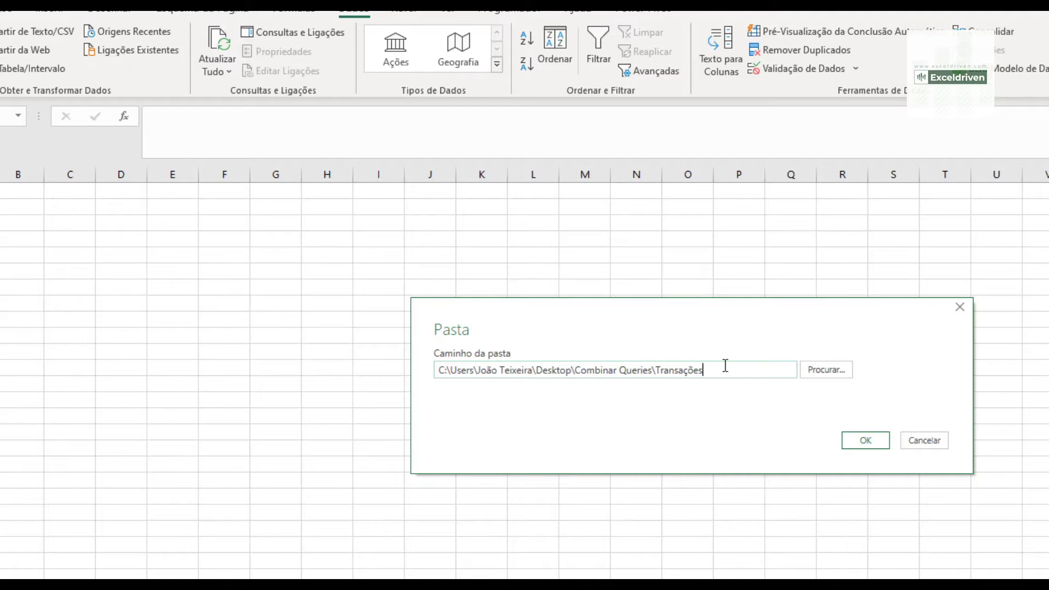
click(865, 441)
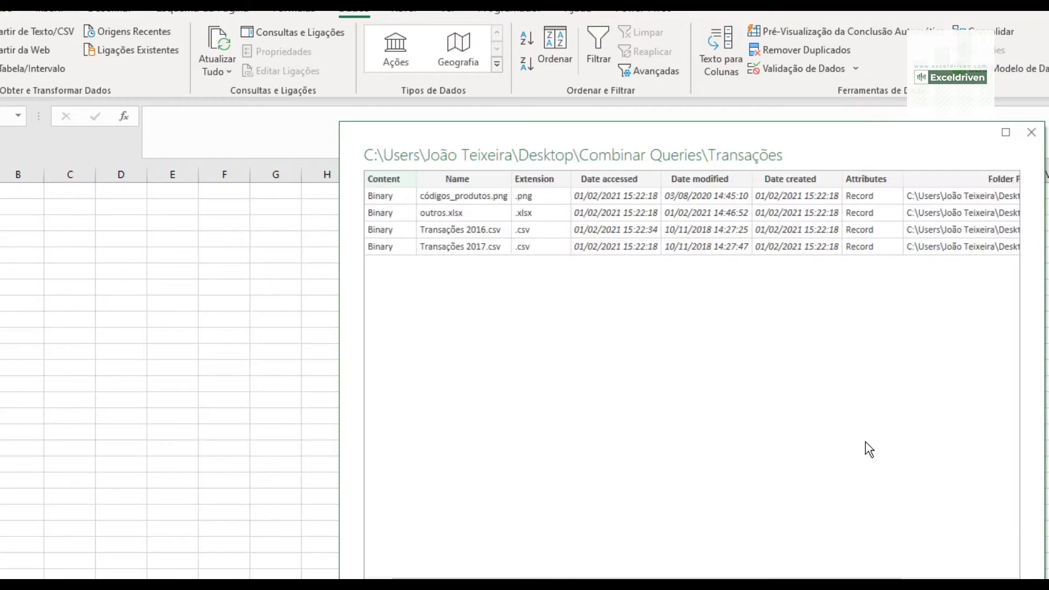
drag(672, 133, 571, 189)
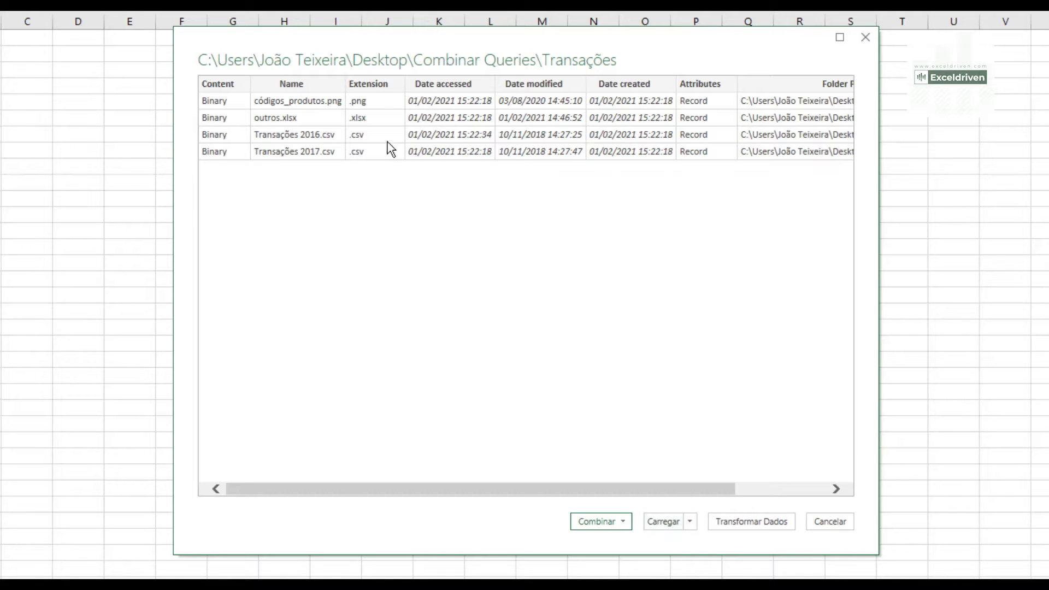
click(755, 523)
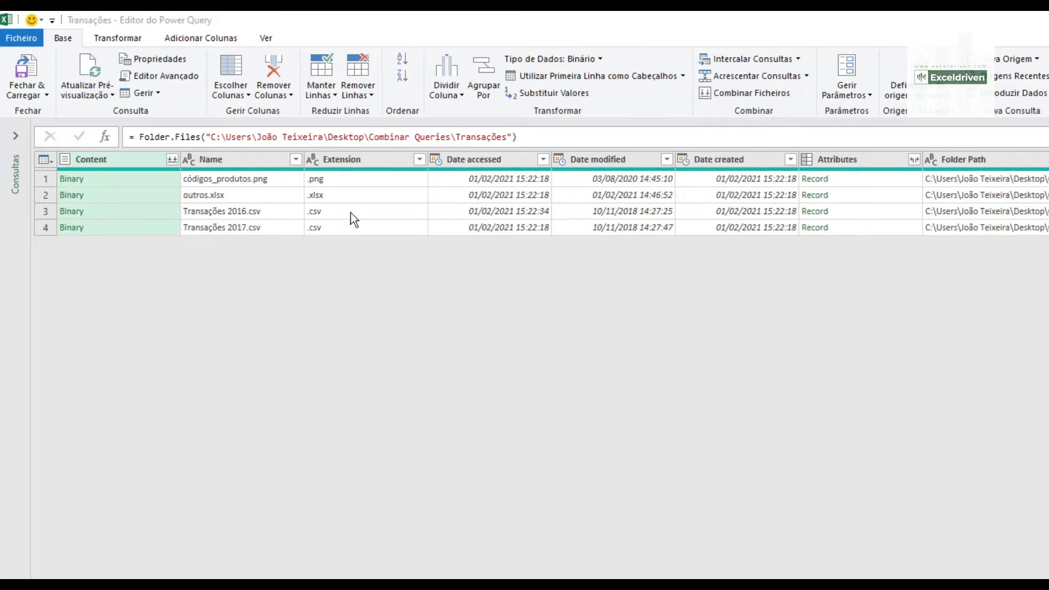
Step: Filter the Extension column to keep only the .csv files
click(419, 159)
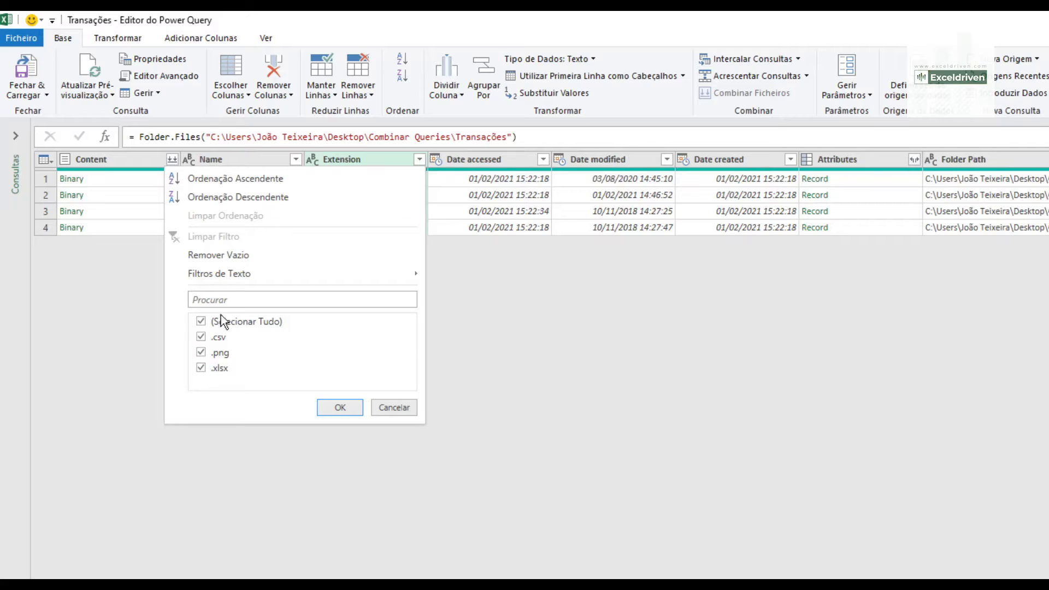
click(217, 299)
text(.)
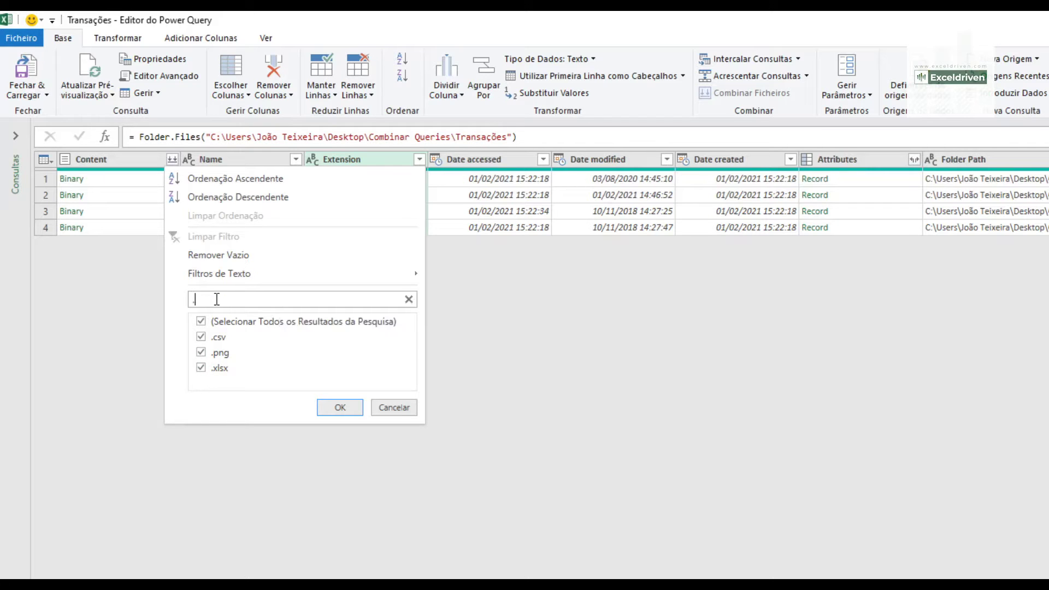
text(csv)
click(340, 410)
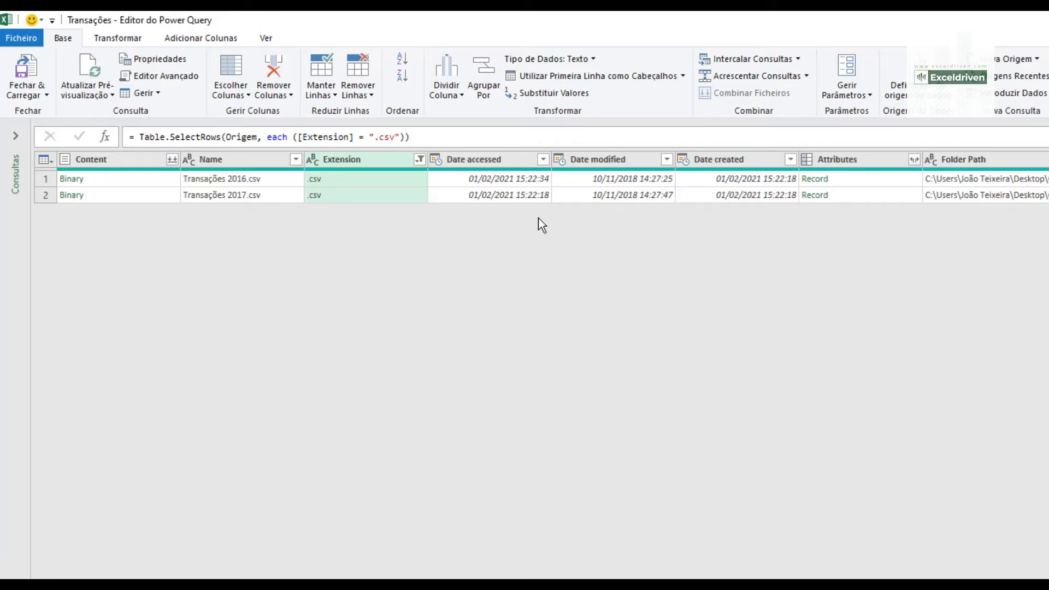
Step: Remove every column of the file list except Content
click(117, 162)
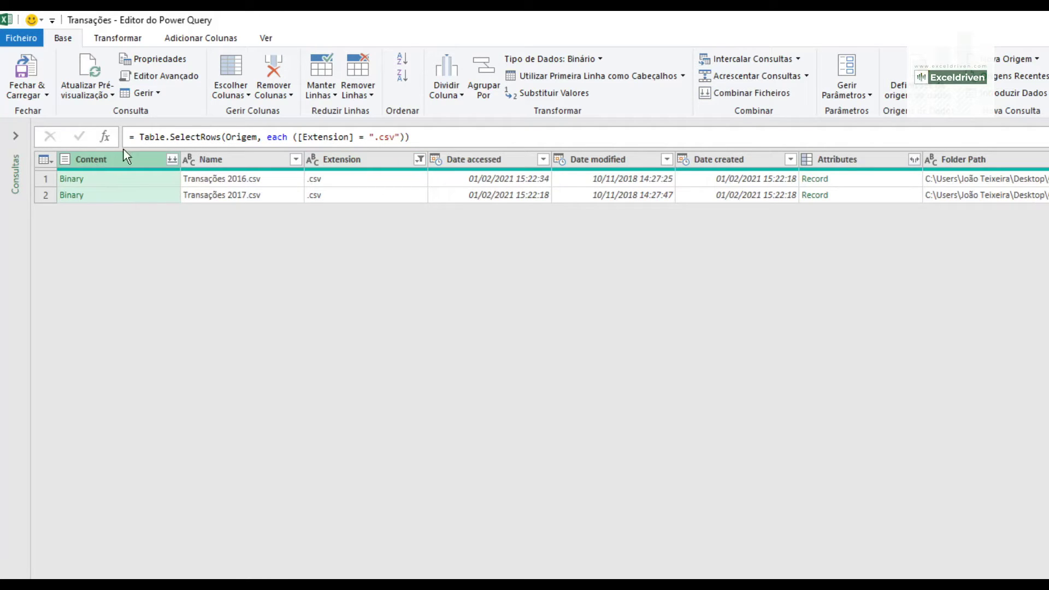
click(278, 92)
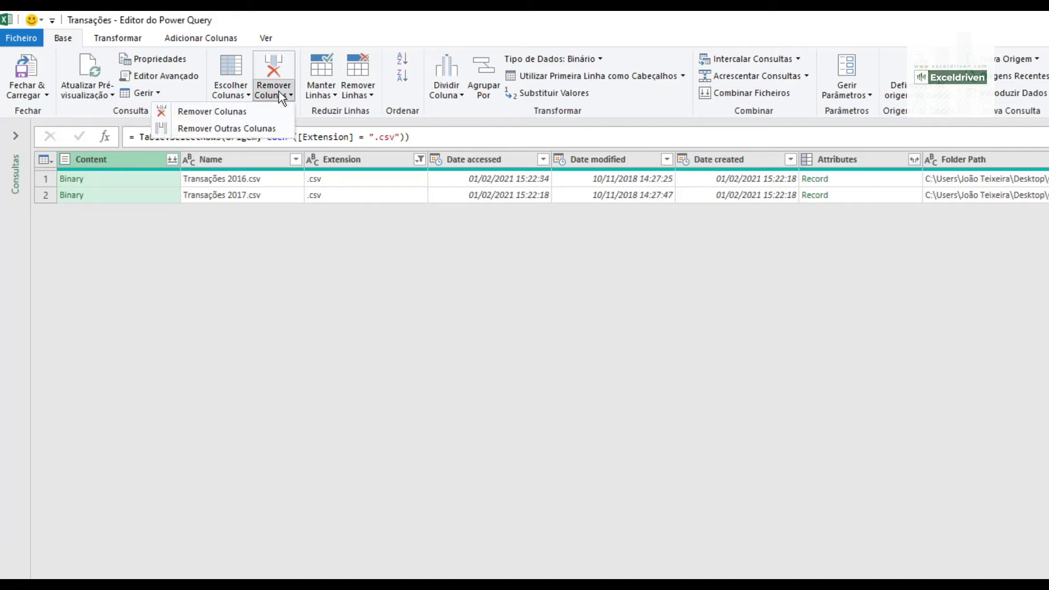
click(258, 130)
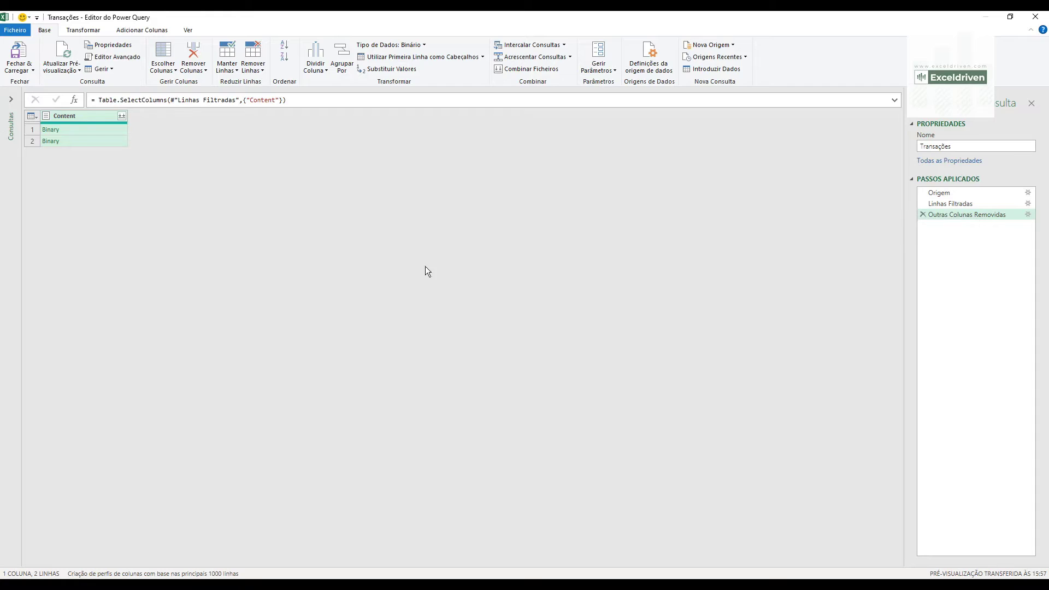
Step: Combine the files in the Content column, using the first file as the sample and semicolon as the delimiter
click(124, 115)
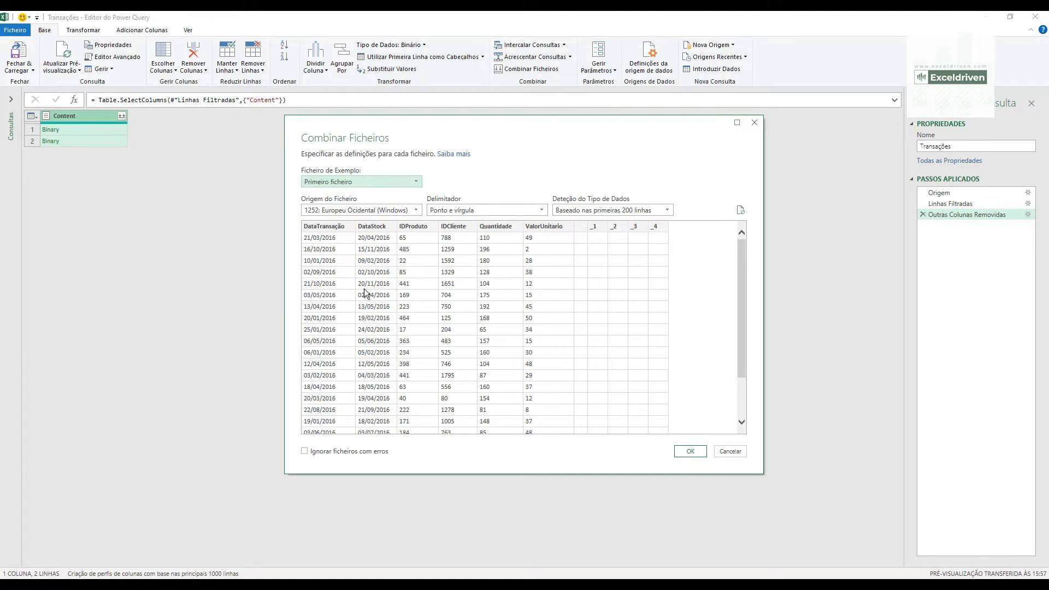
scroll(339, 246, down, 3)
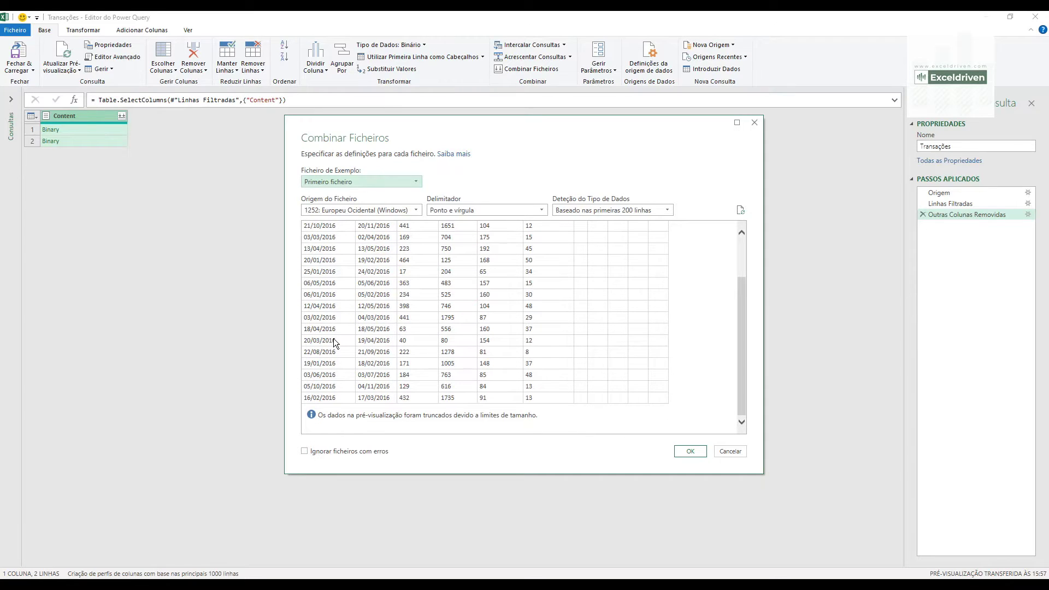
scroll(672, 313, up, 2)
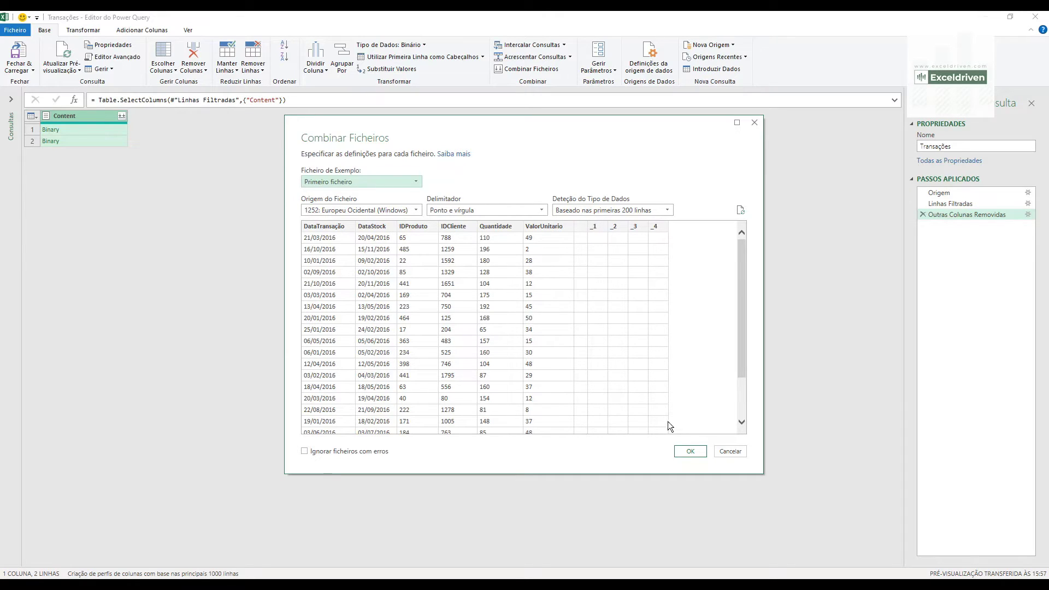
click(690, 452)
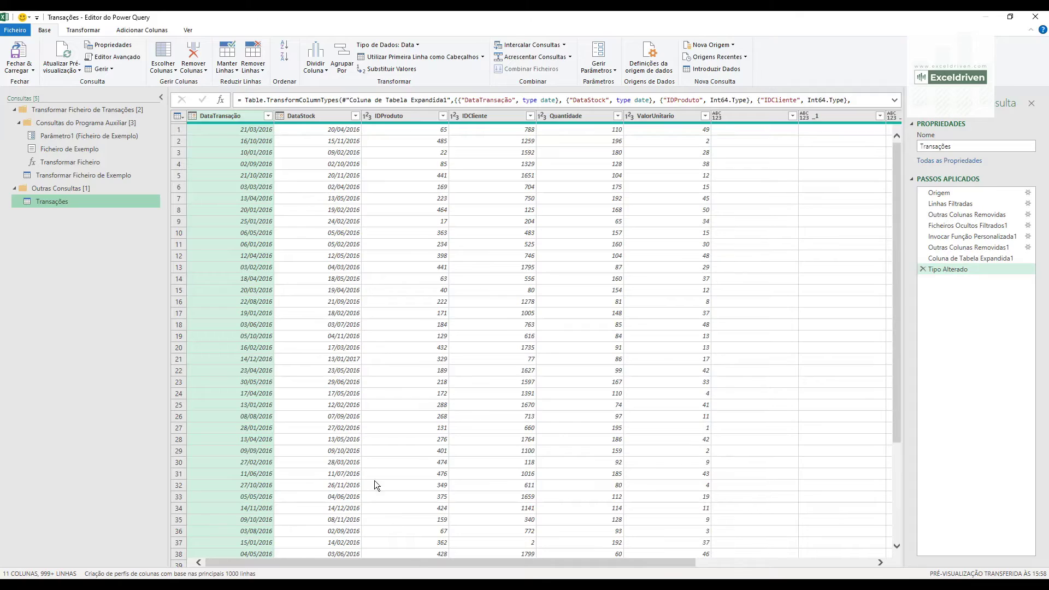
Step: Examine the combined rows and the full list of DataTransação dates to check which years are included, leaving the column unfiltered
scroll(344, 410, down, 10)
scroll(347, 409, down, 20)
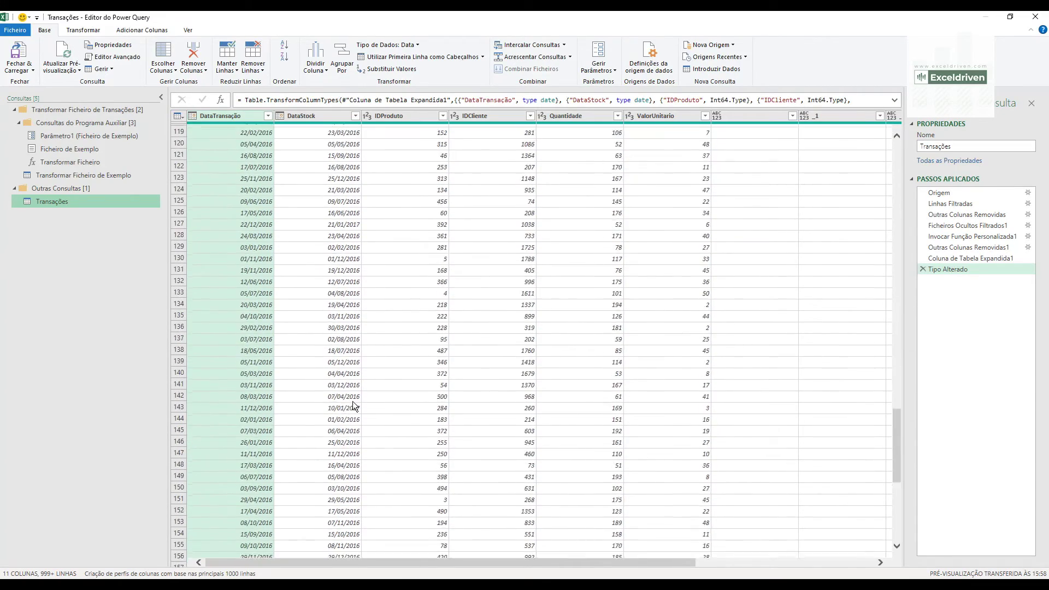
scroll(352, 401, down, 13)
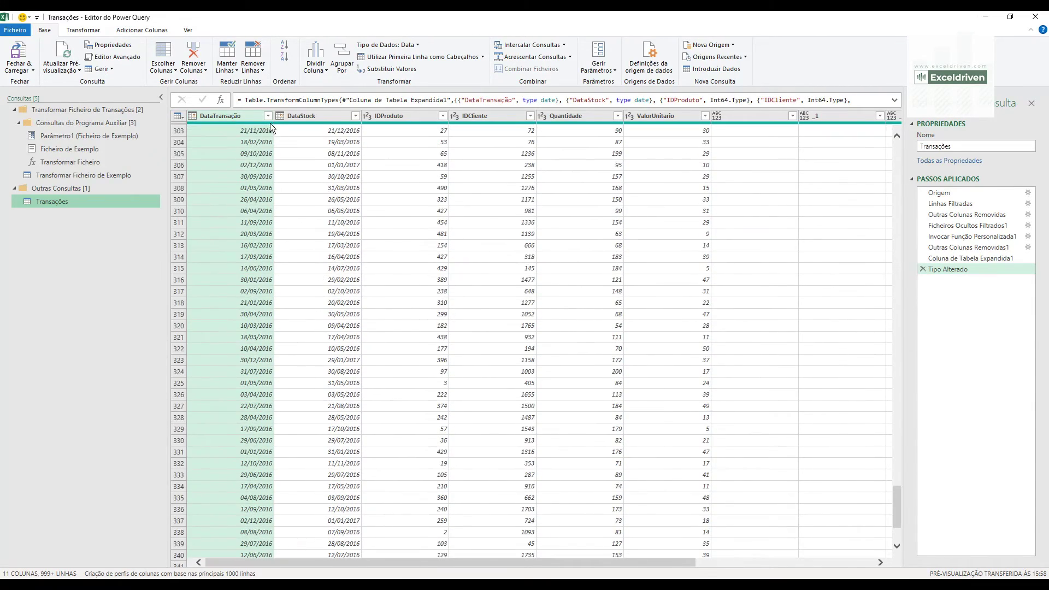
click(267, 116)
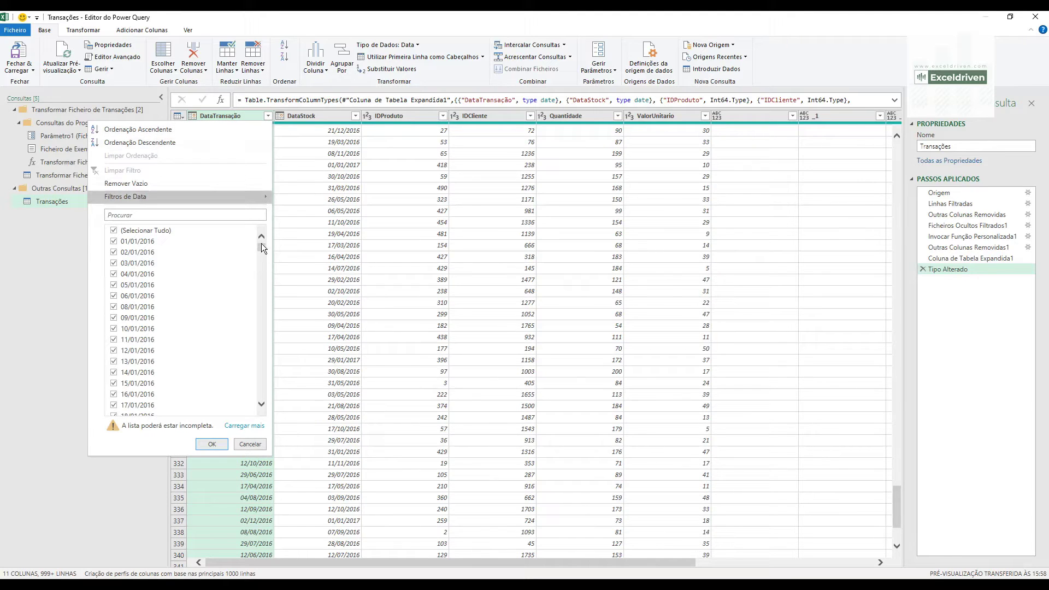
click(245, 429)
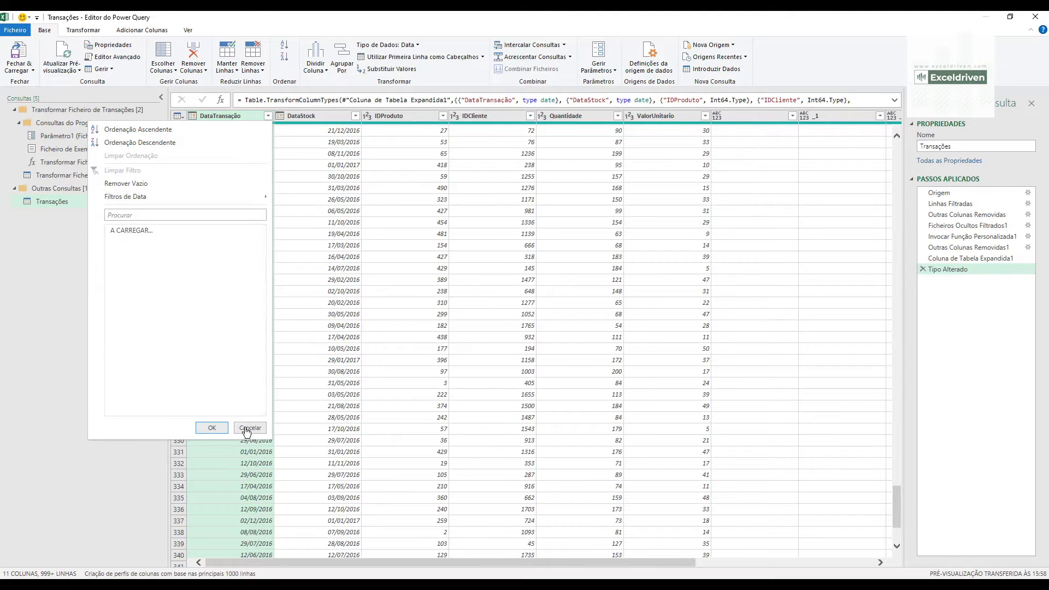
drag(262, 248, 262, 404)
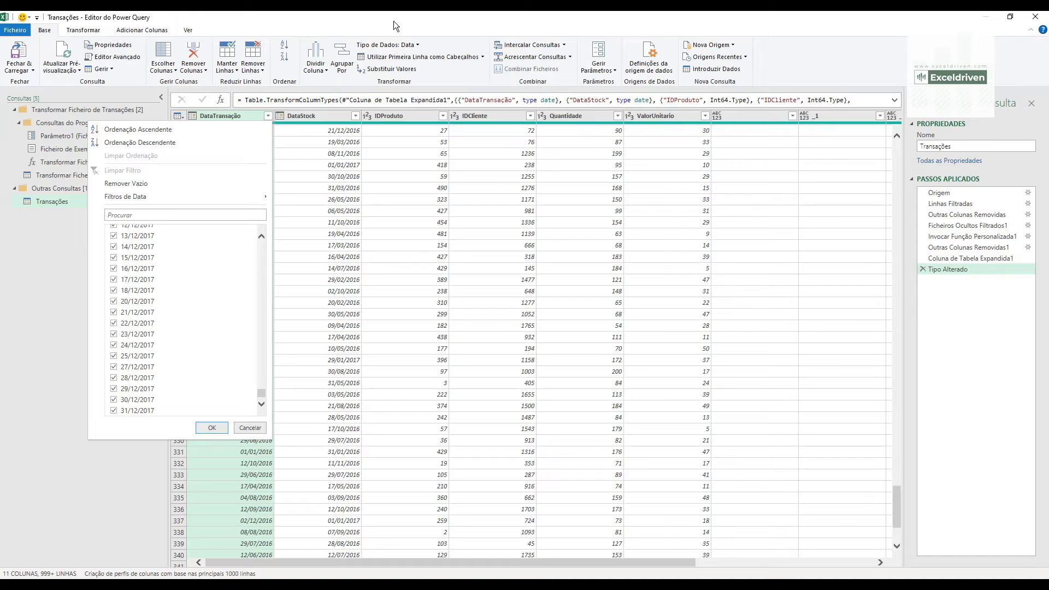
click(247, 428)
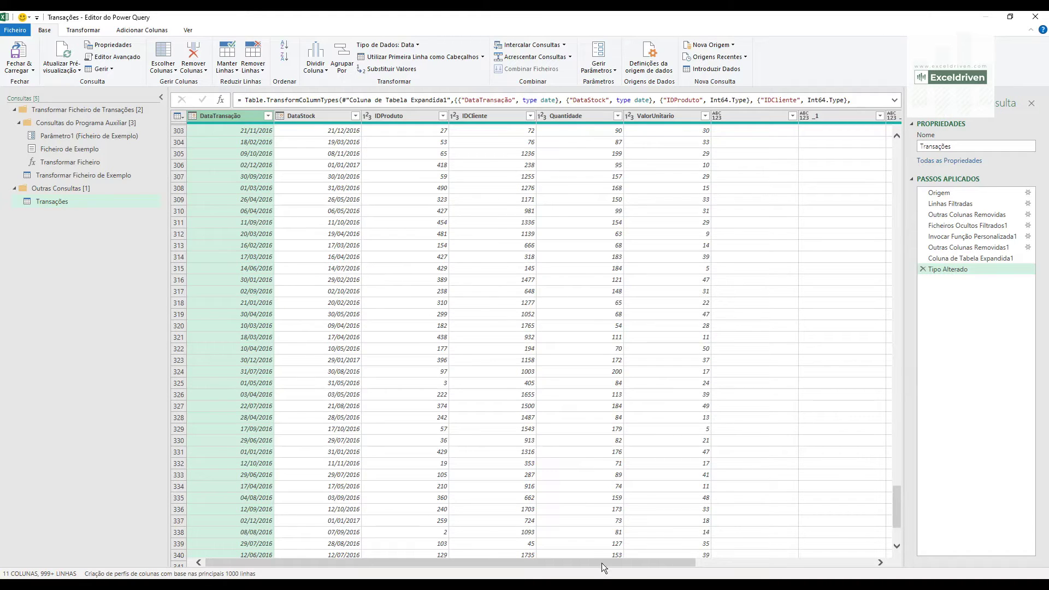
Step: Keep only the columns from DataTransação through ValorUnitario and remove all the other, empty columns
drag(601, 563, 824, 557)
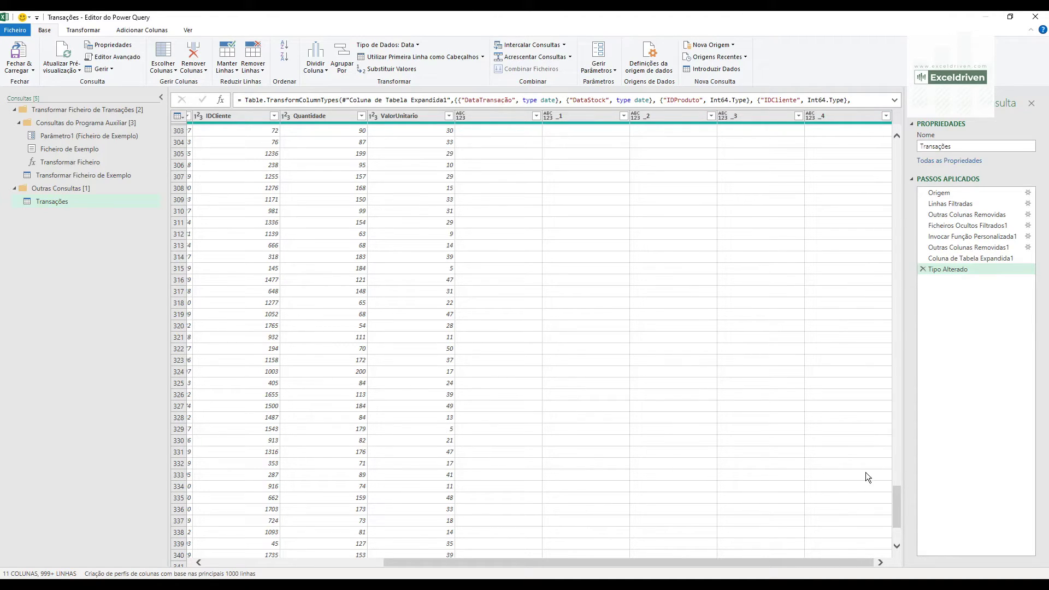
drag(802, 559, 539, 552)
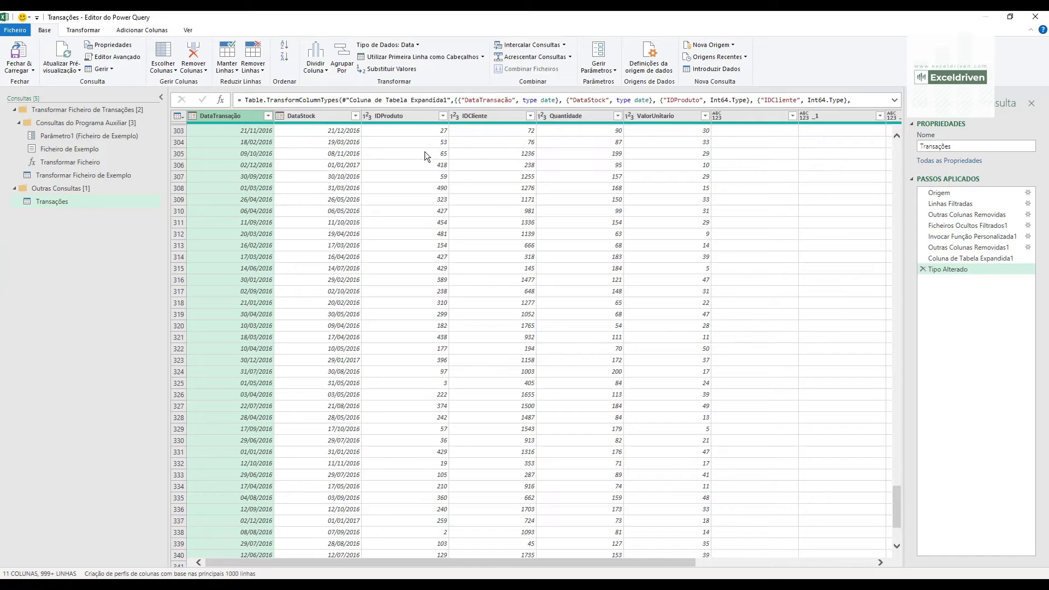
shift+click(686, 113)
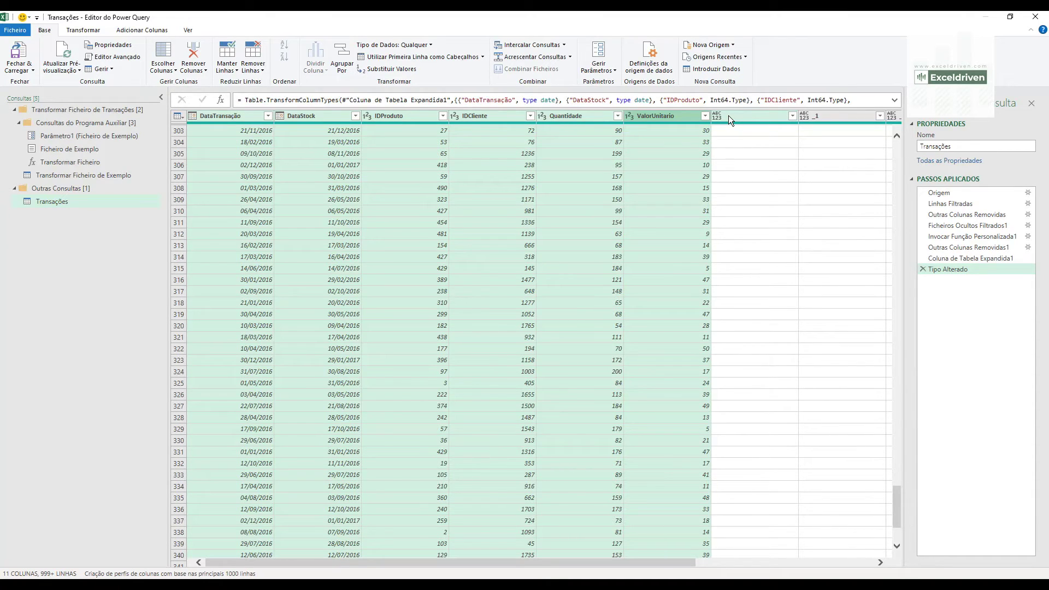
click(198, 68)
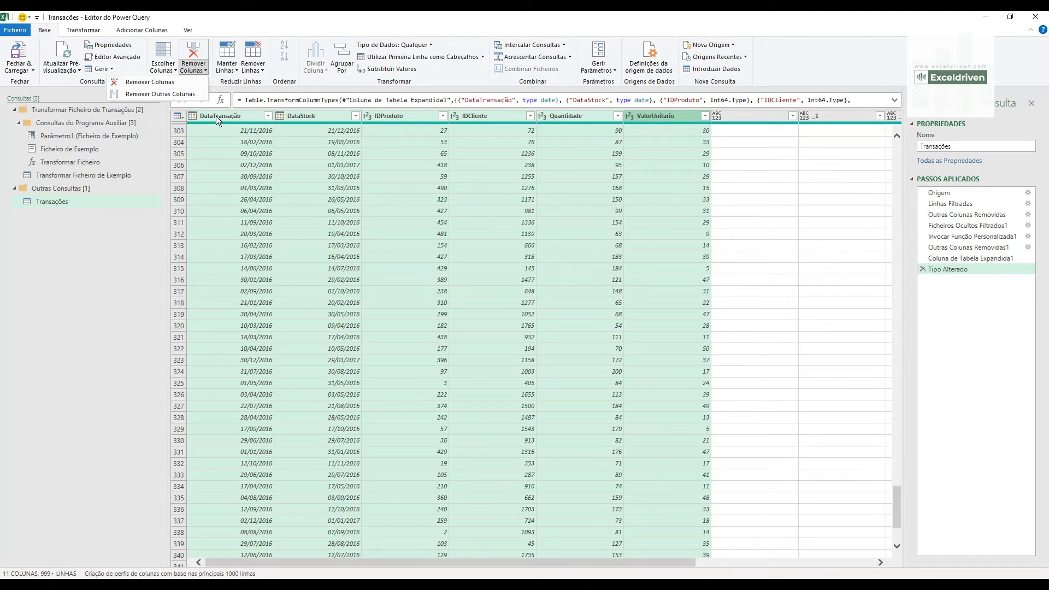
click(189, 94)
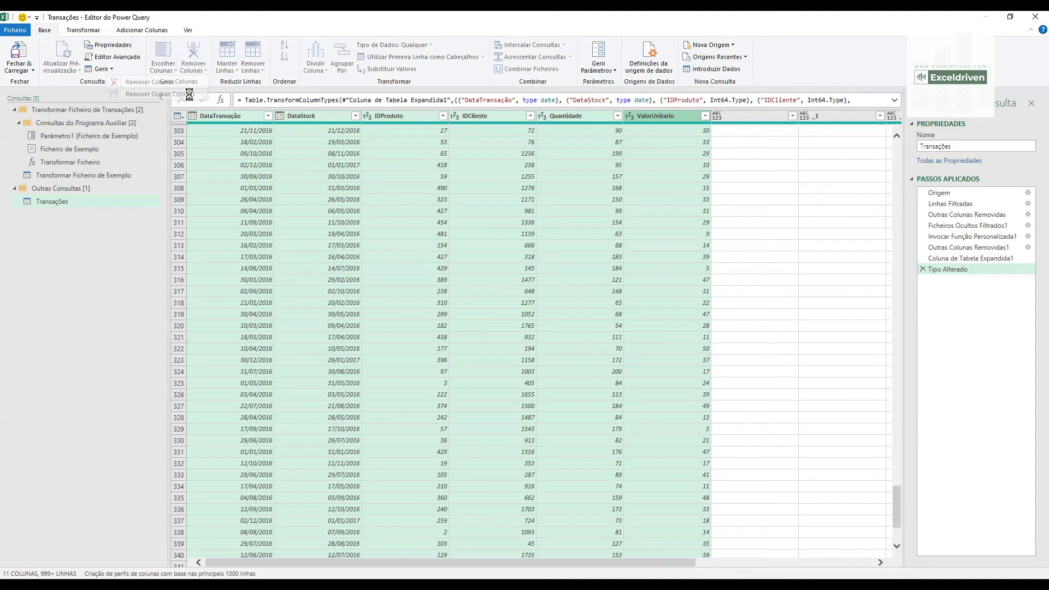
Step: Add a custom column named Valor Total with the formula [Quantidade]*[ValorUnitario] and set its data type to whole number
click(645, 116)
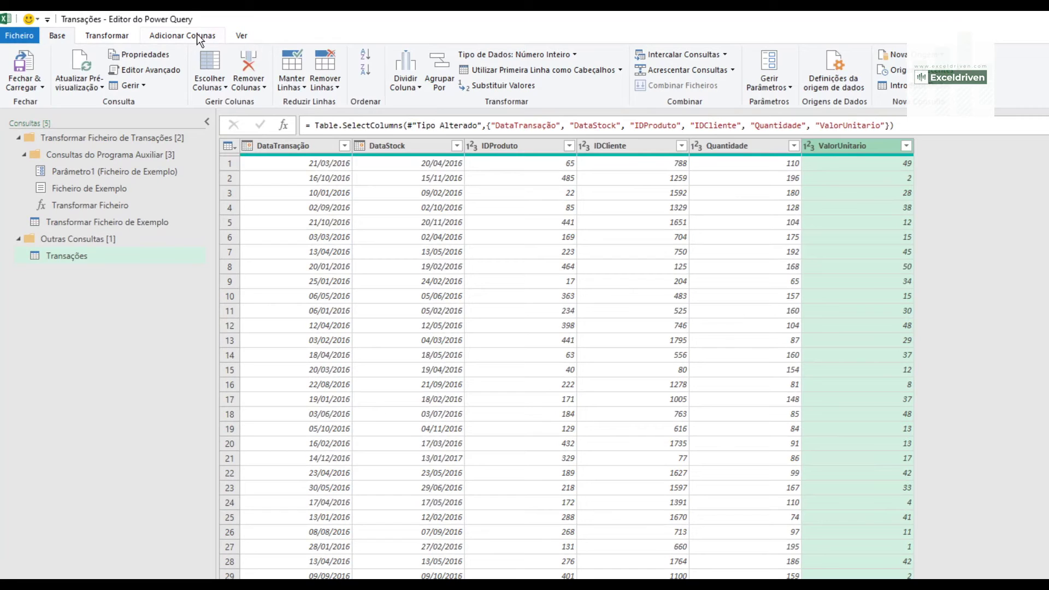
click(197, 34)
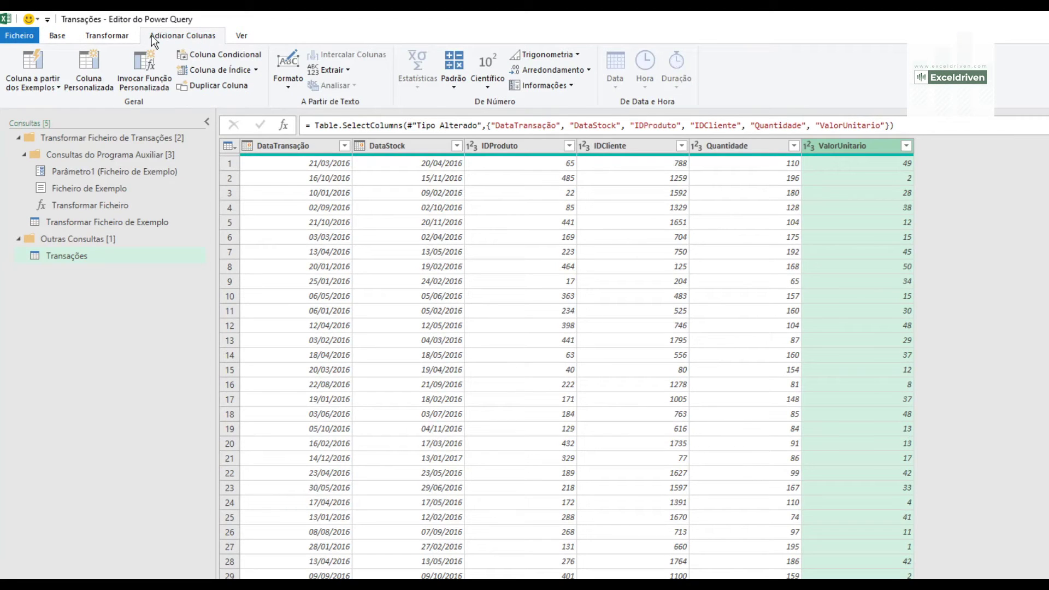
click(85, 81)
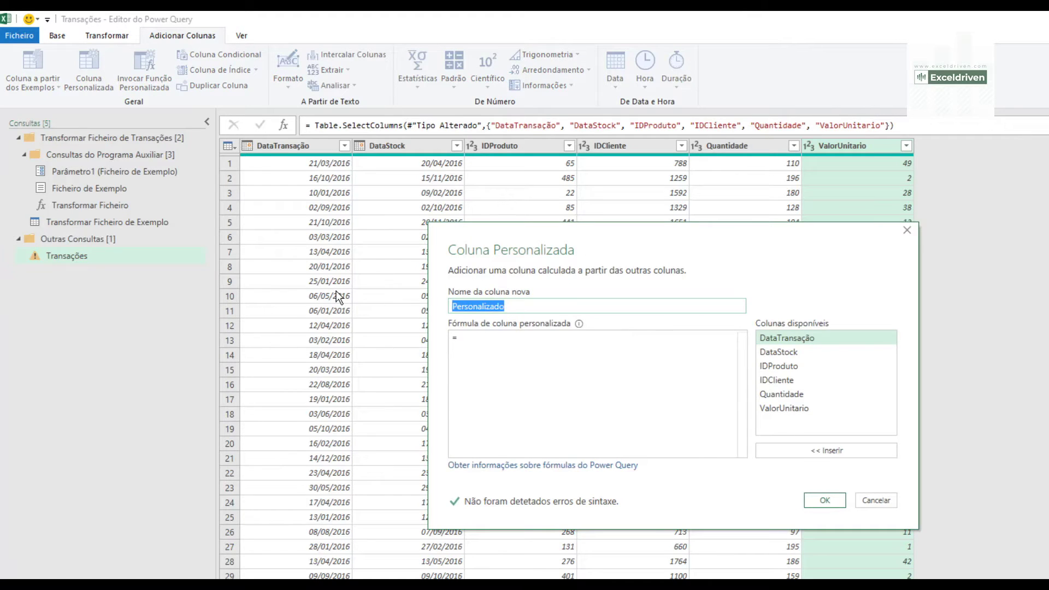
text(Valor Total)
click(466, 339)
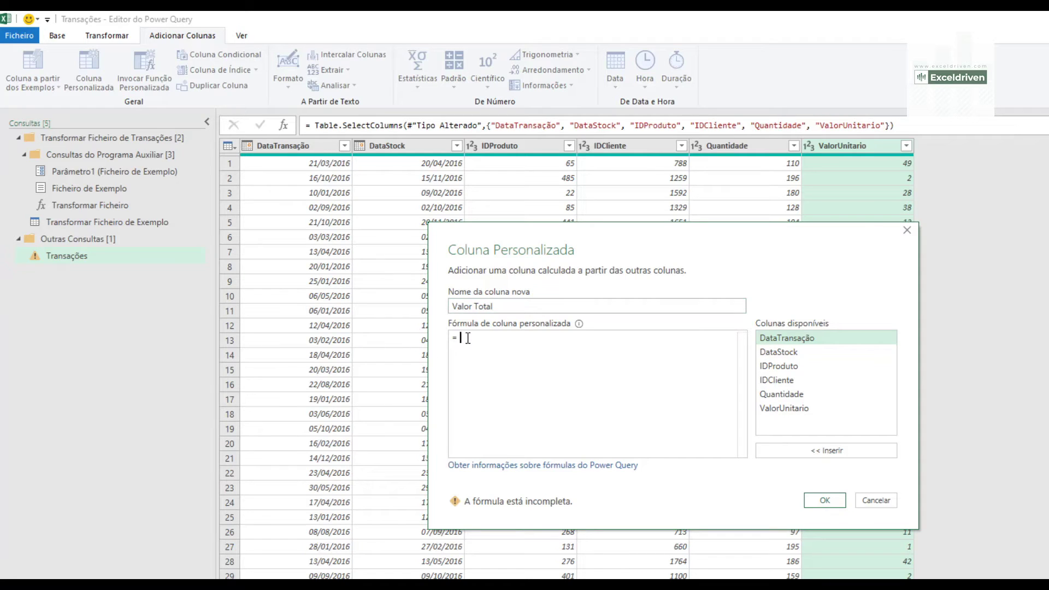
double_click(787, 394)
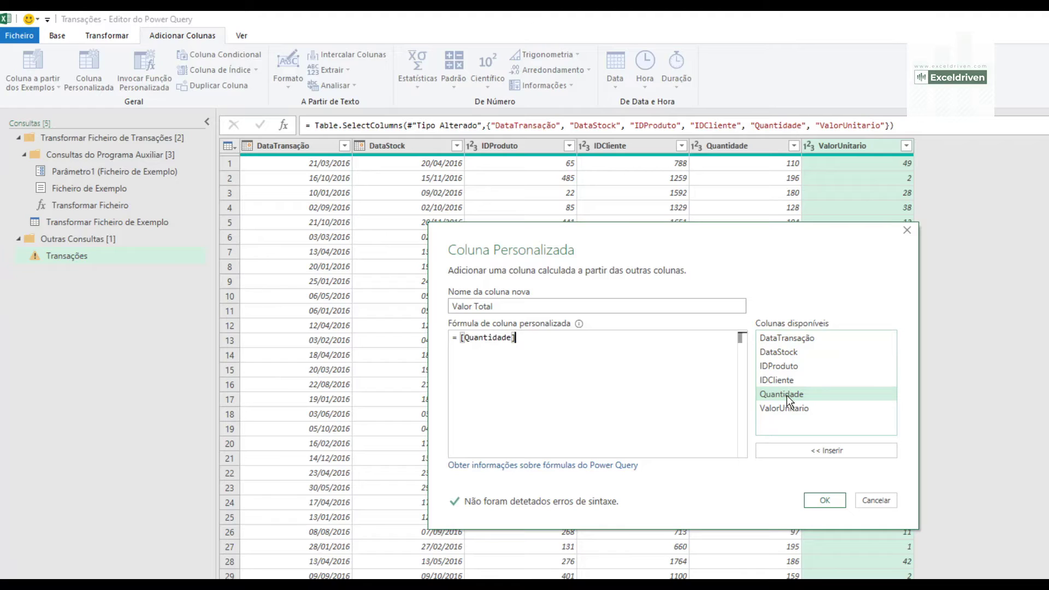
text(*)
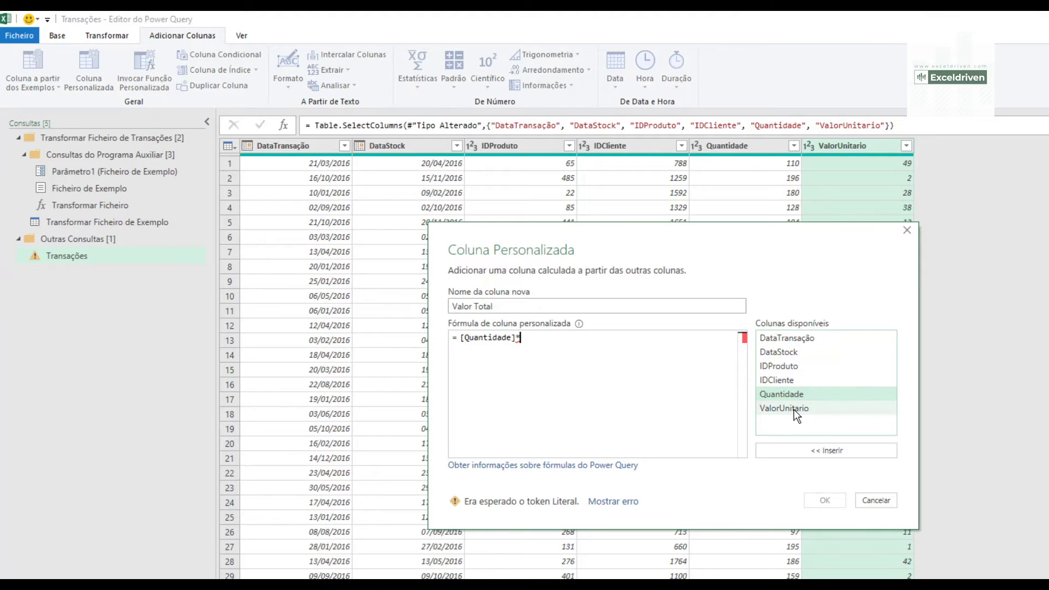
double_click(794, 409)
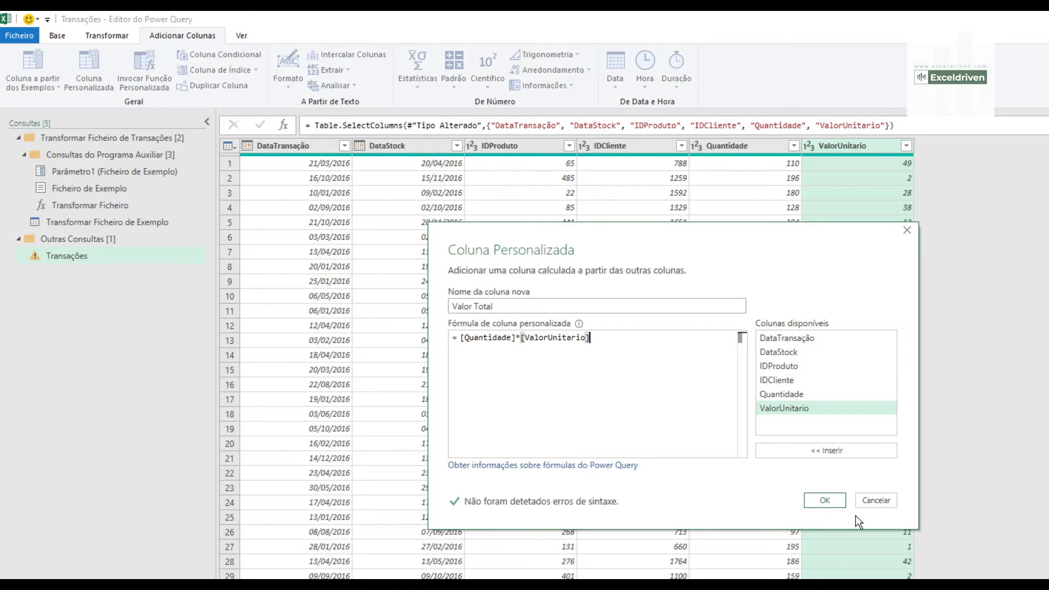
click(835, 502)
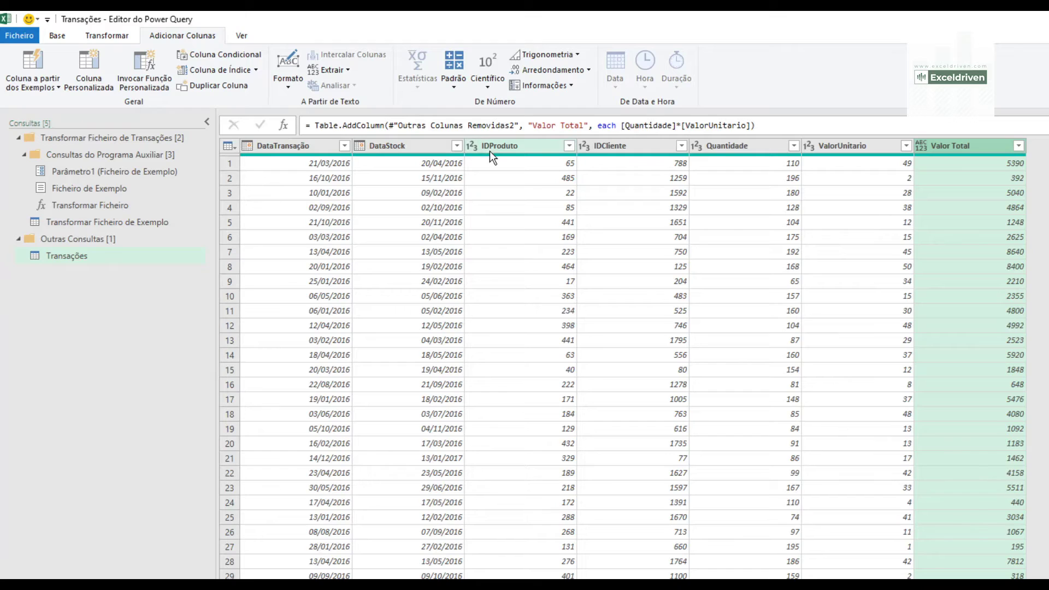
click(922, 146)
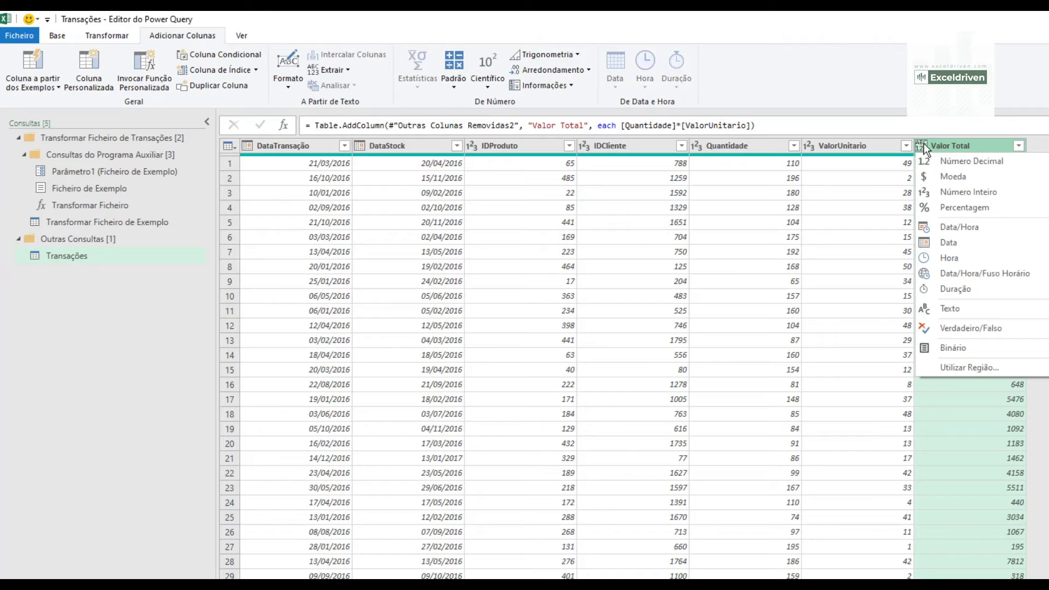
click(941, 193)
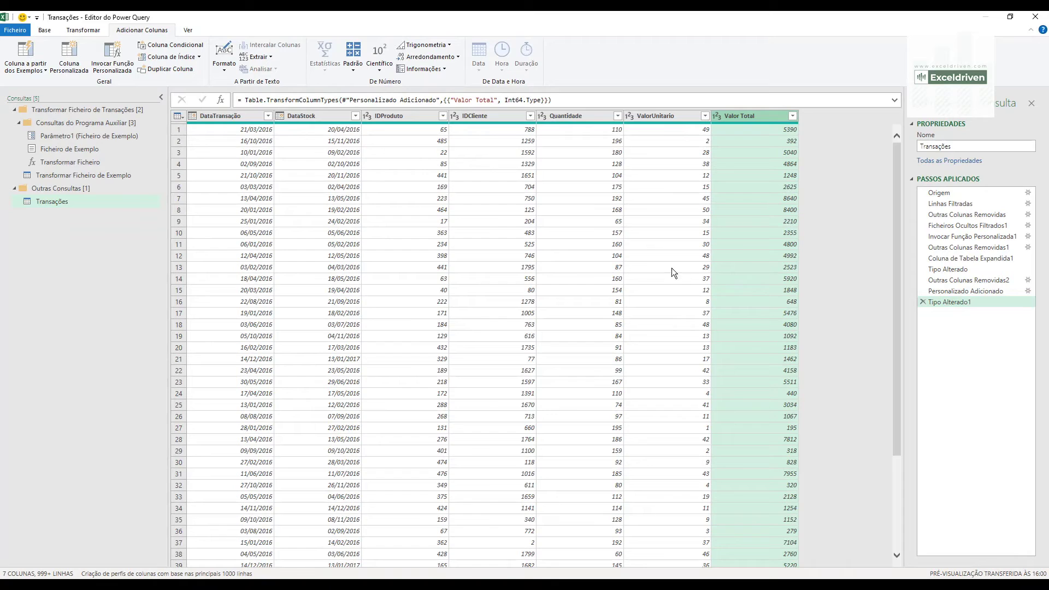
Step: Close the query editor and load the Transações query as a table into the existing worksheet at cell $A$1
click(44, 30)
click(26, 71)
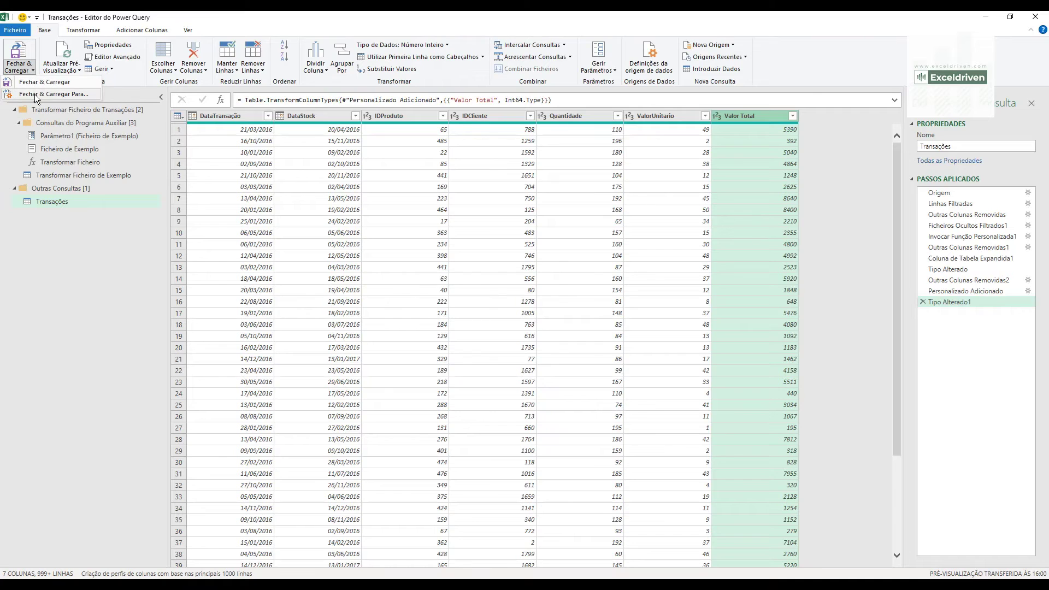
click(36, 94)
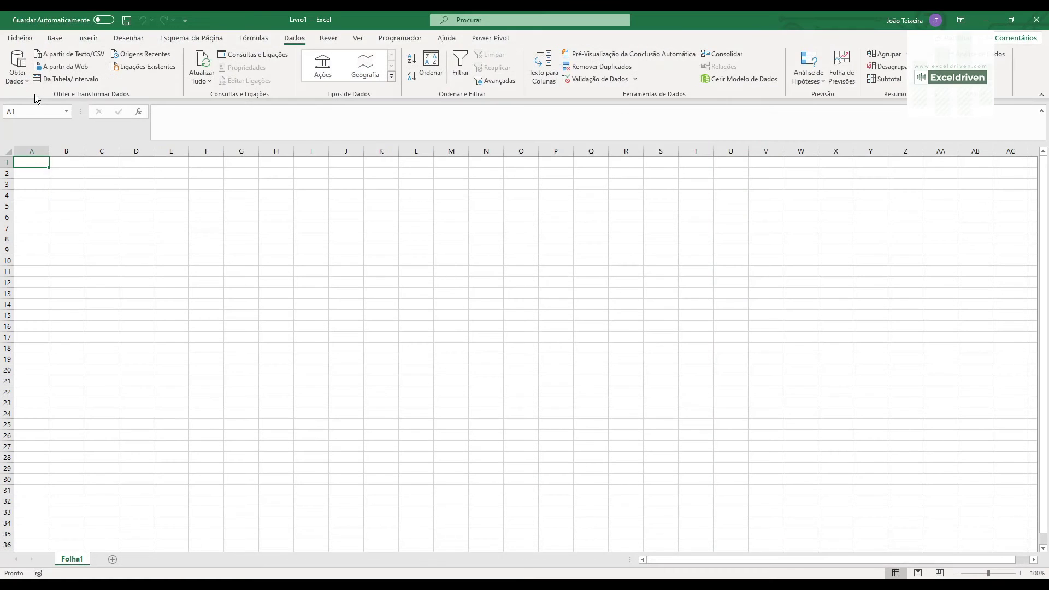
drag(553, 163, 330, 193)
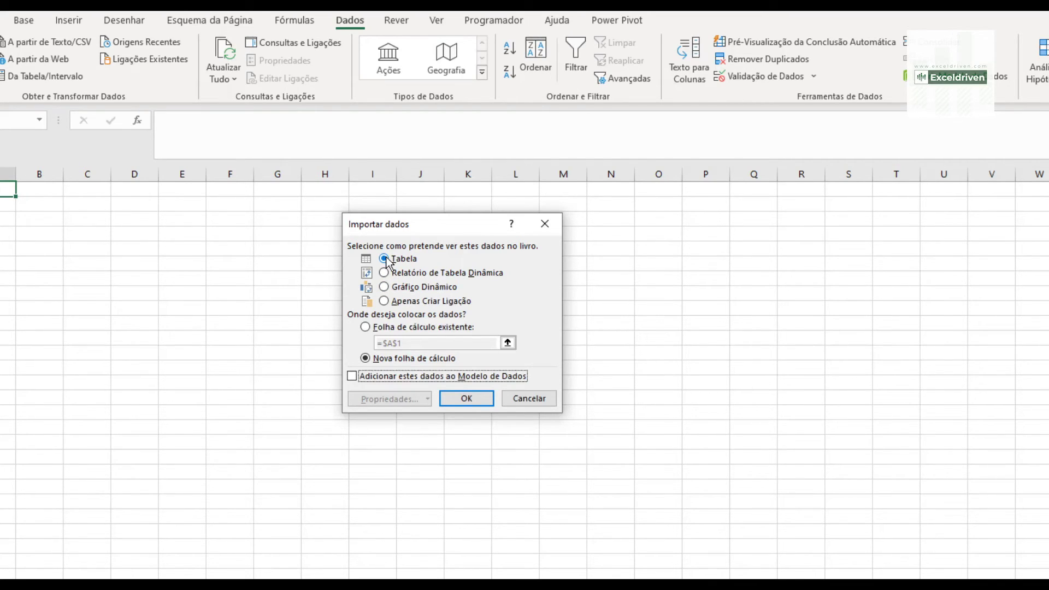
click(365, 327)
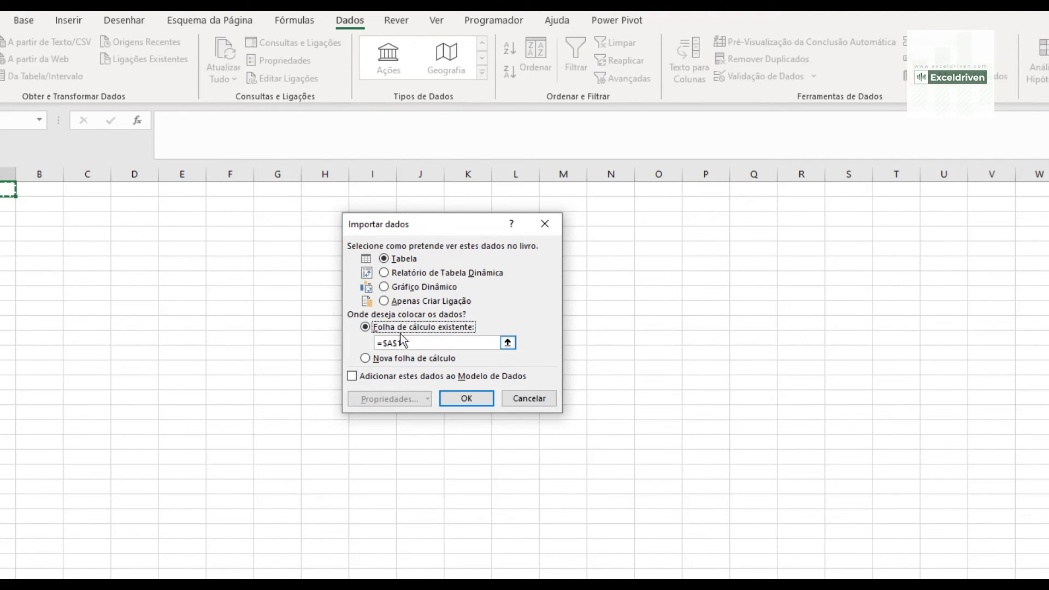
click(470, 403)
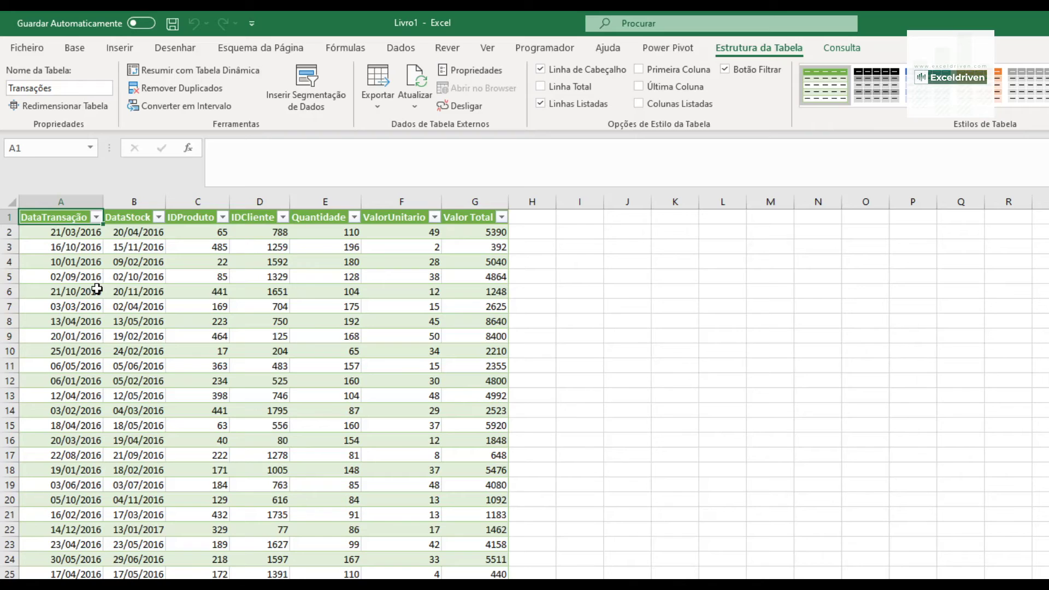
Step: Look through the loaded rows, filter DataTransação to only 2017, and clear that filter again
scroll(186, 361, down, 20)
scroll(187, 369, down, 20)
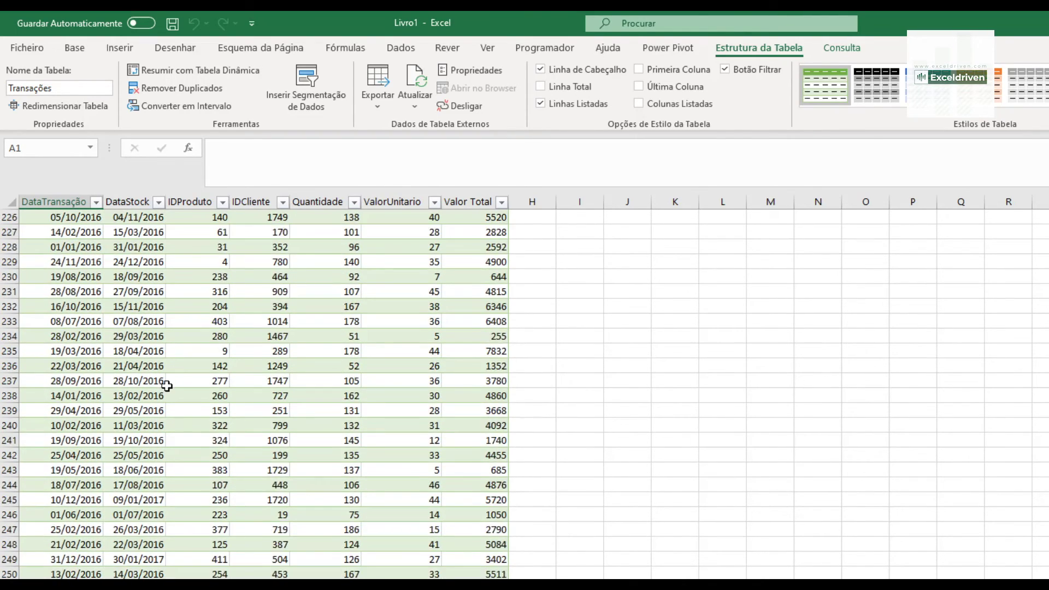
scroll(167, 386, down, 20)
scroll(158, 468, down, 20)
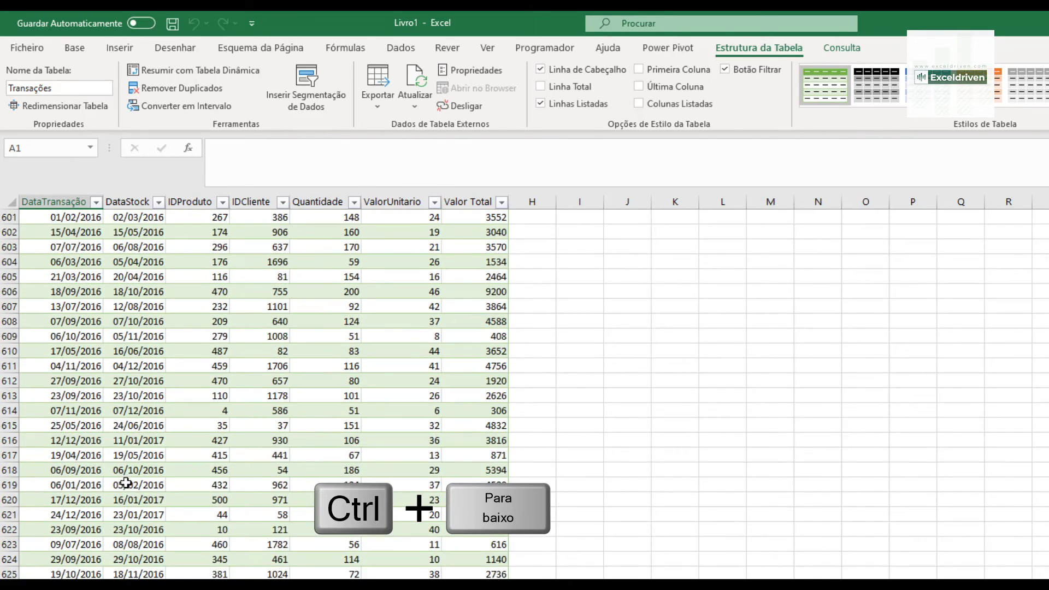
scroll(126, 483, down, 9)
click(95, 201)
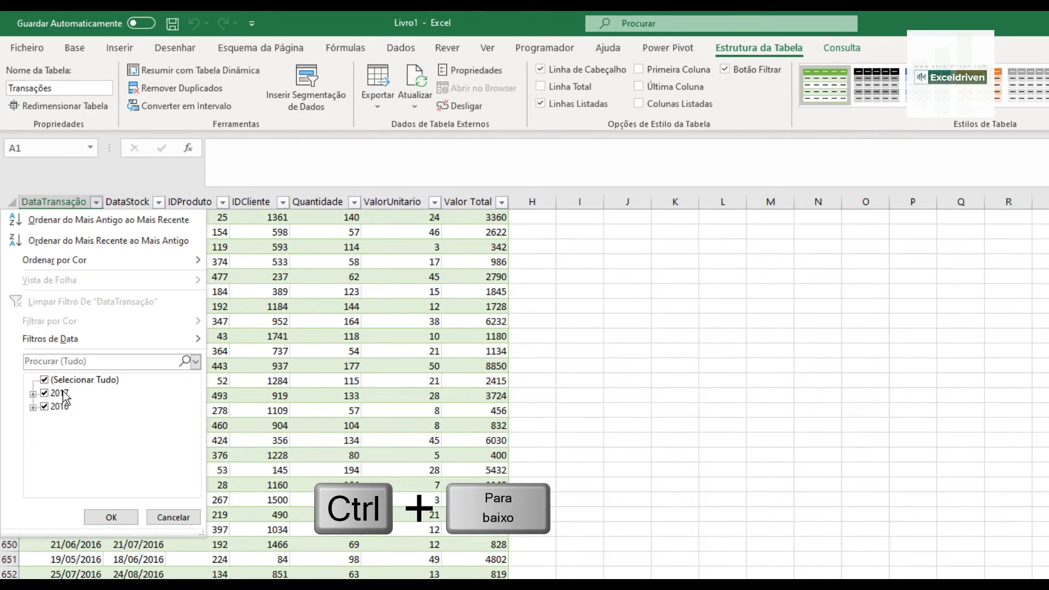
click(44, 379)
click(45, 394)
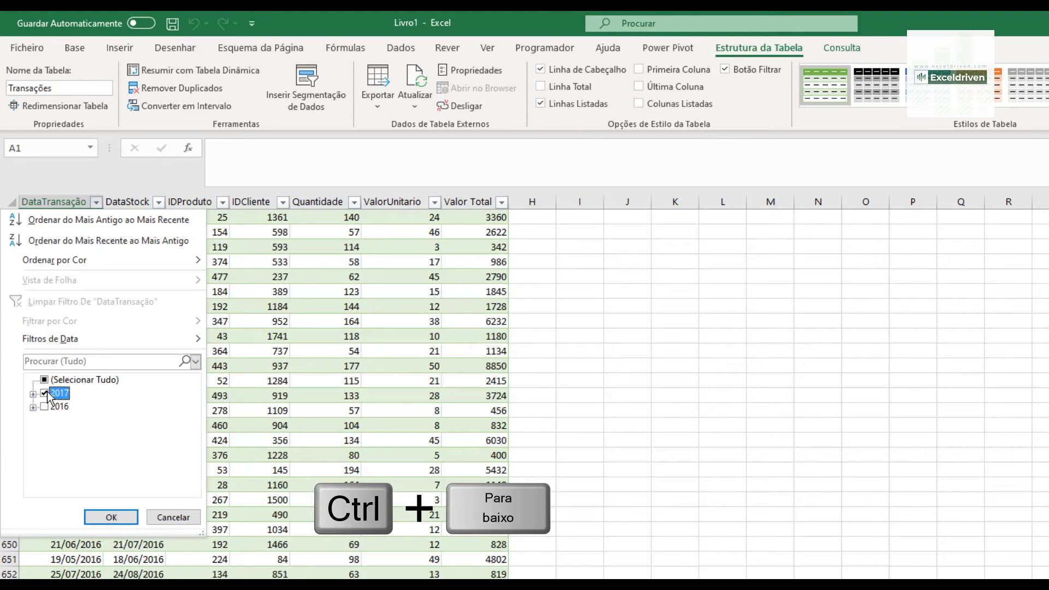
click(109, 516)
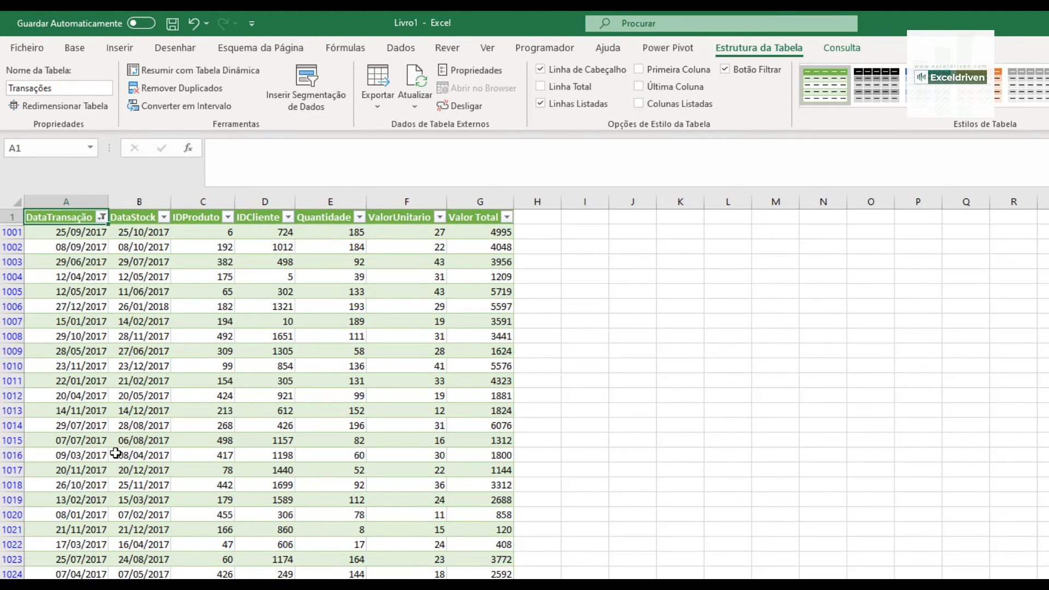
click(102, 218)
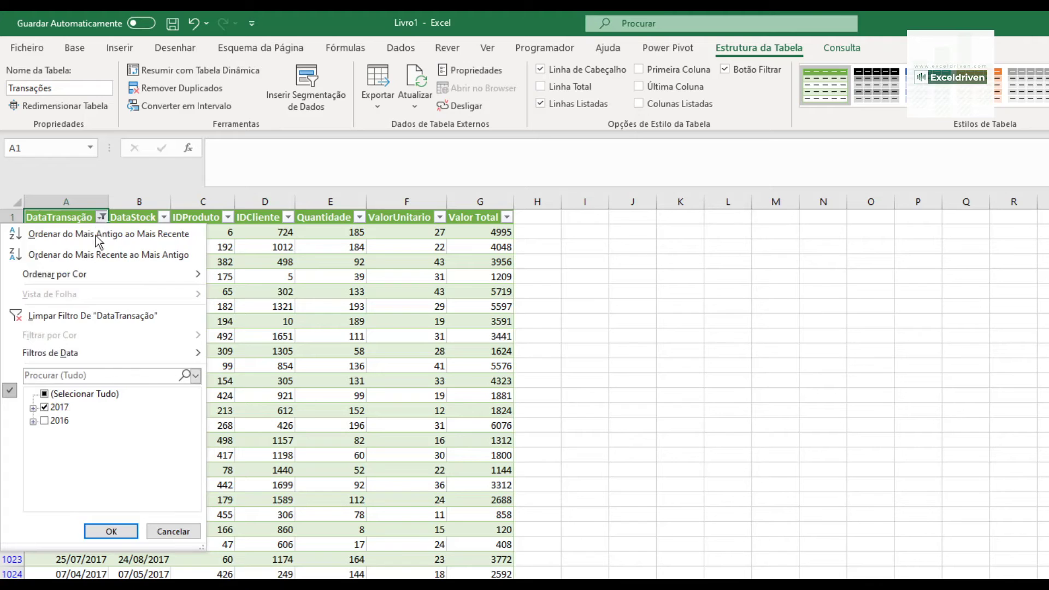
click(59, 315)
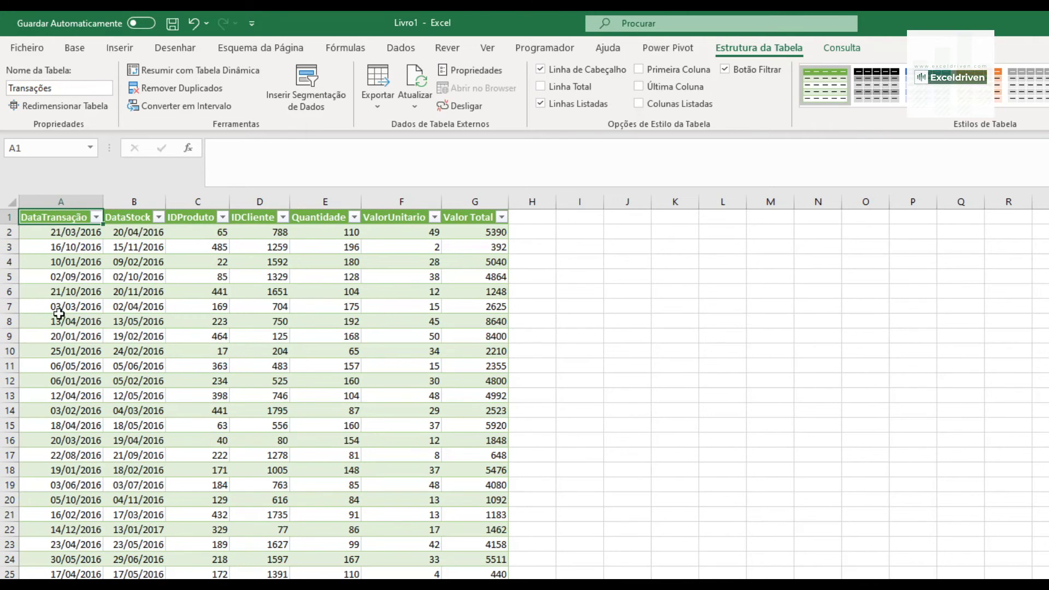
Step: Switch to File Explorer, make room for the file details and examine the files in the Transações folder
key(alt+Tab)
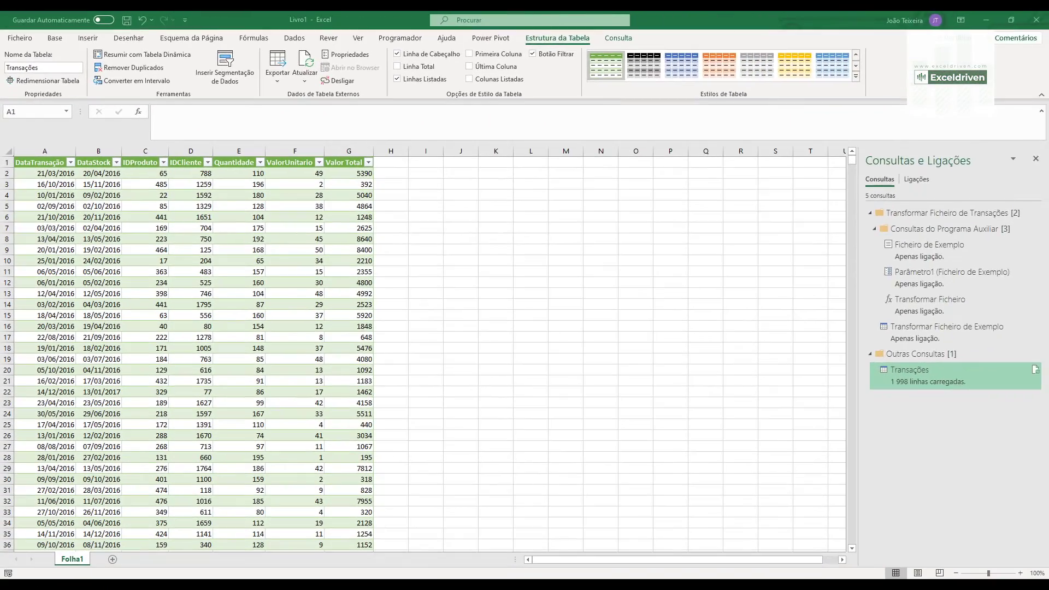
drag(1048, 26, 590, 88)
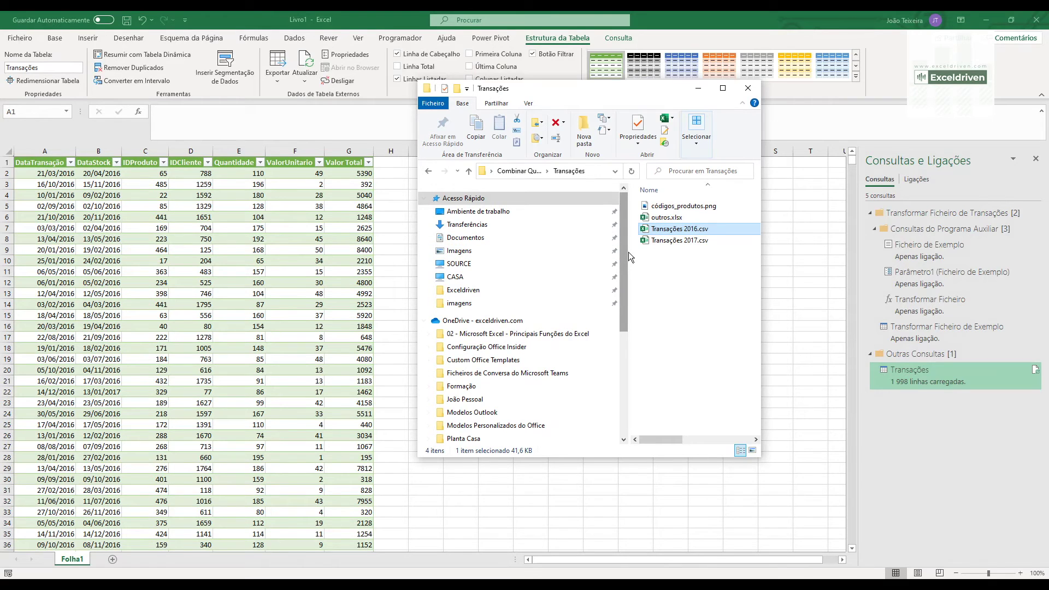
drag(628, 253, 507, 252)
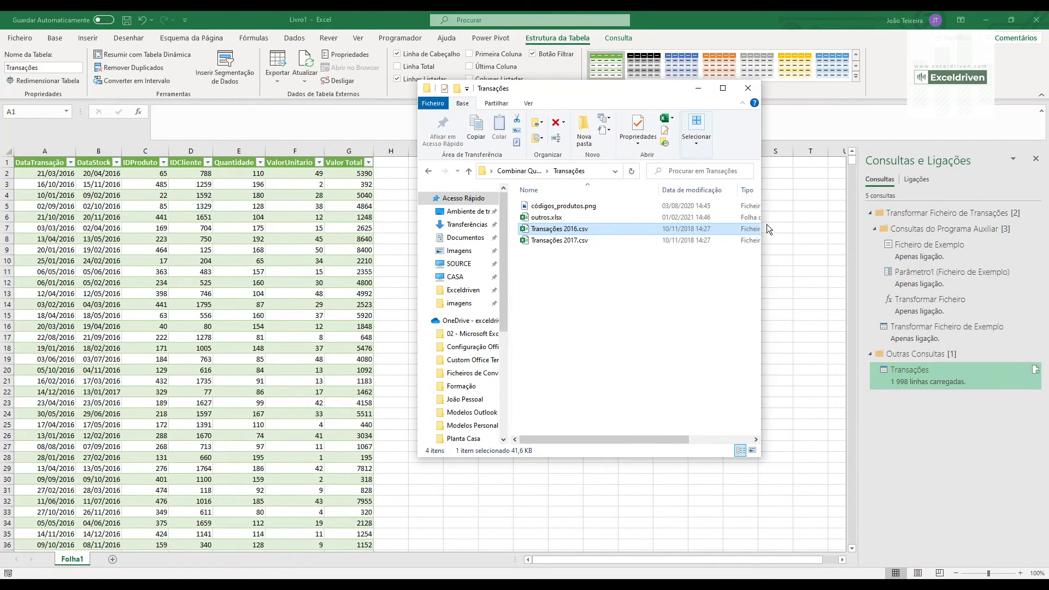
drag(763, 229, 831, 225)
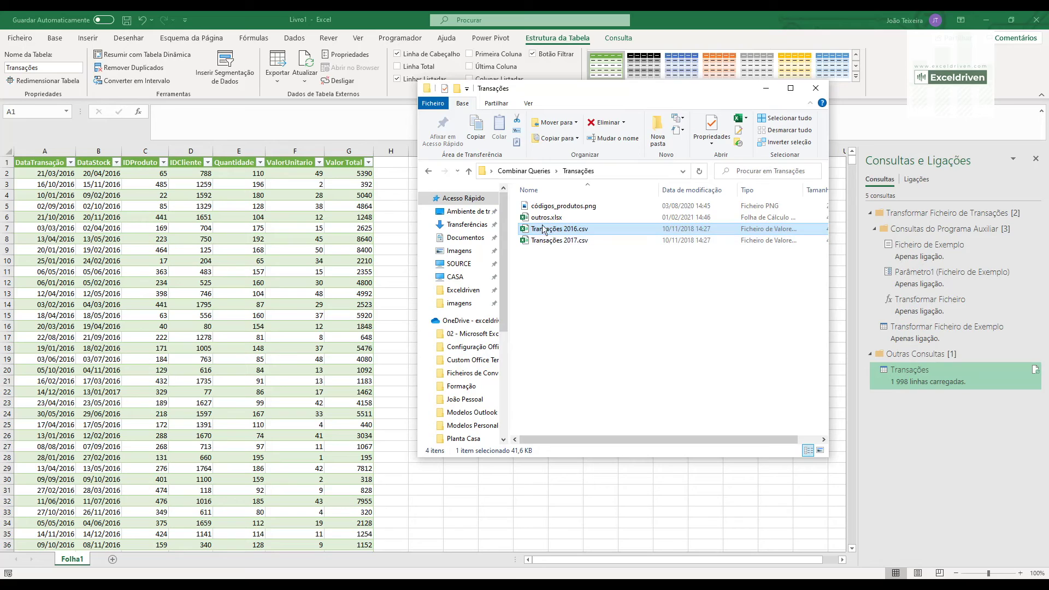
click(560, 206)
click(546, 218)
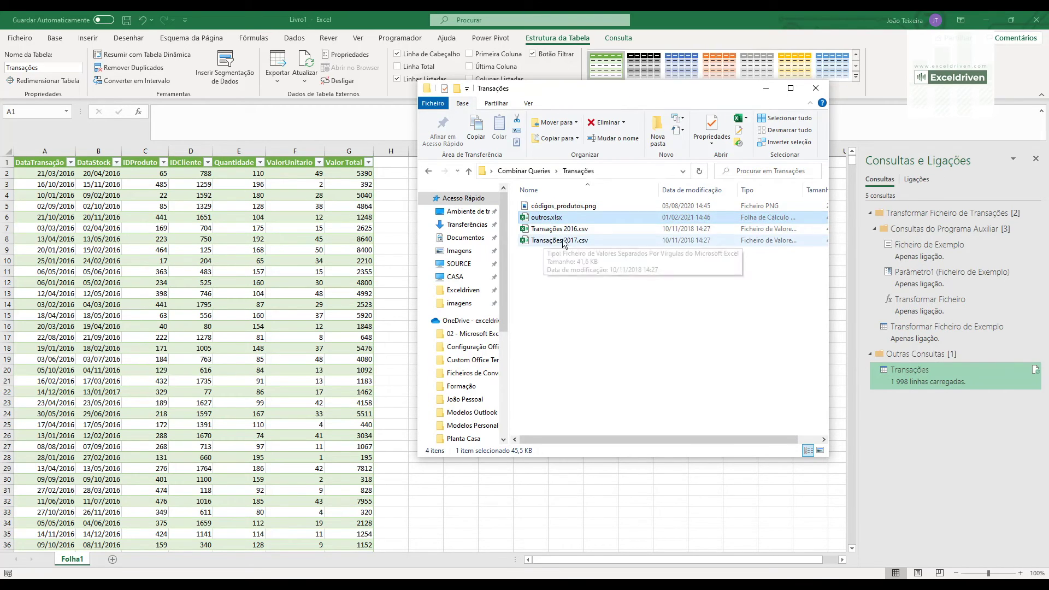
click(564, 229)
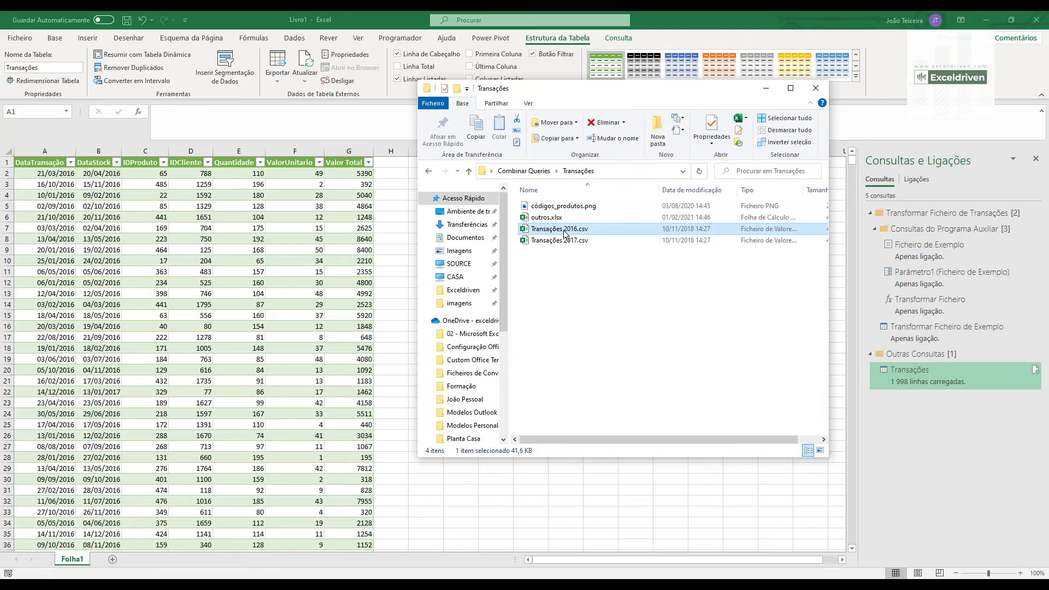
click(561, 241)
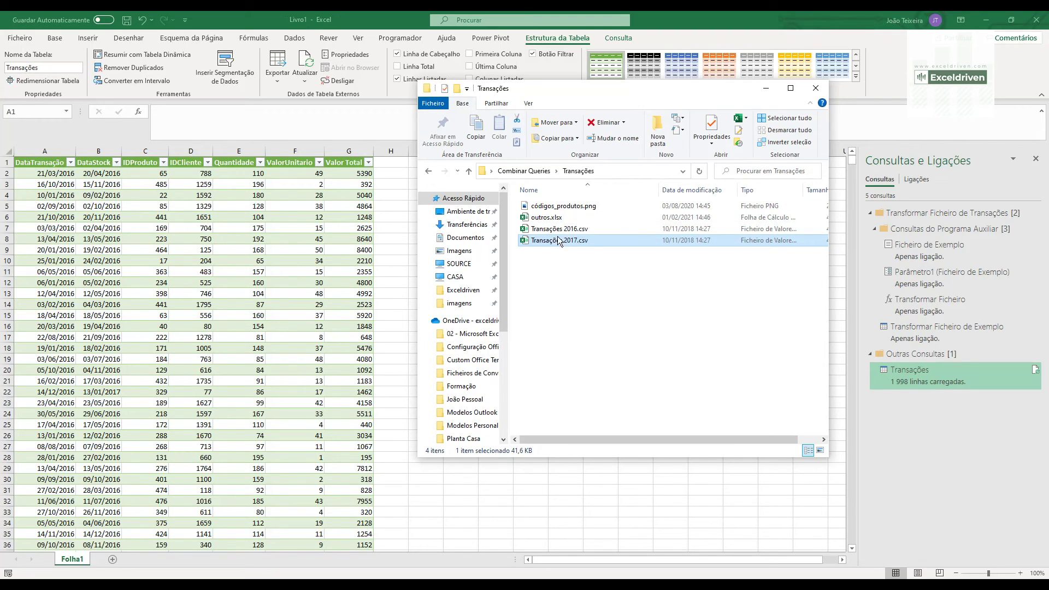
Step: Move Transações 2018.csv from the Combinar Queries folder into its Transações subfolder and open that subfolder
click(530, 172)
click(550, 219)
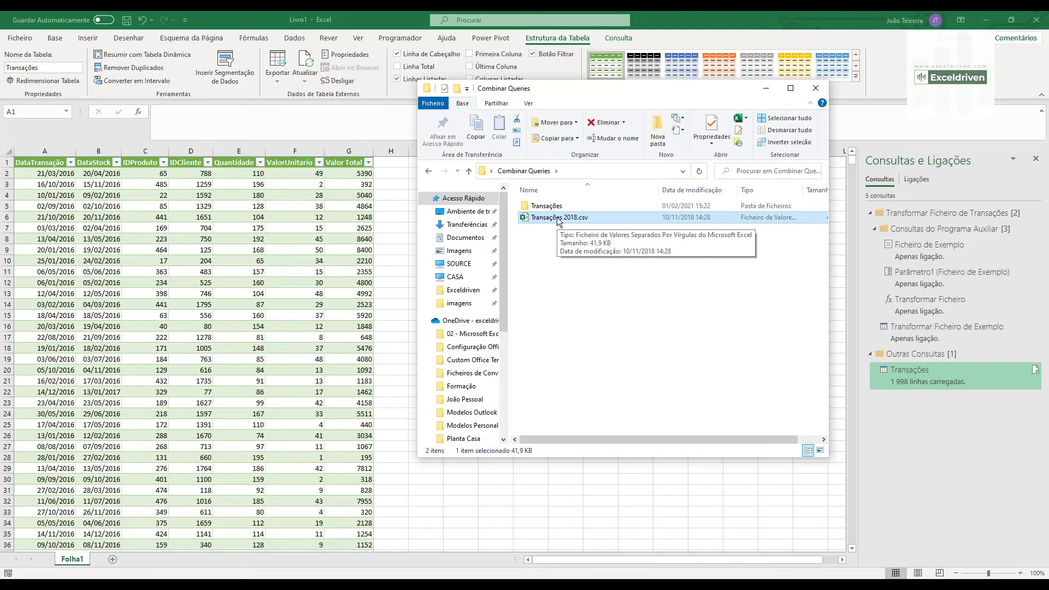
drag(560, 221, 560, 207)
double_click(558, 207)
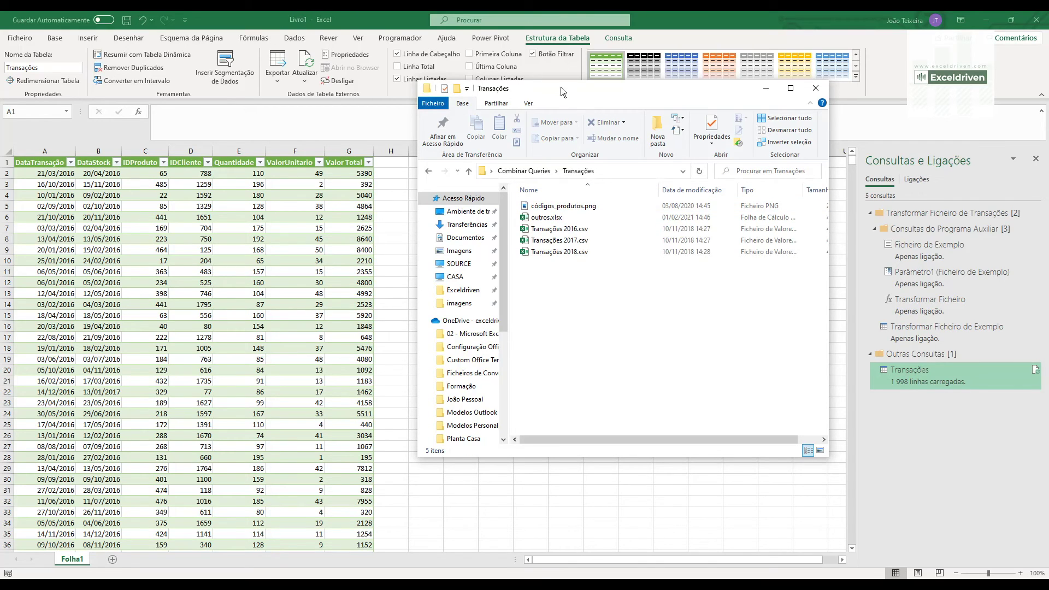
drag(569, 90, 661, 88)
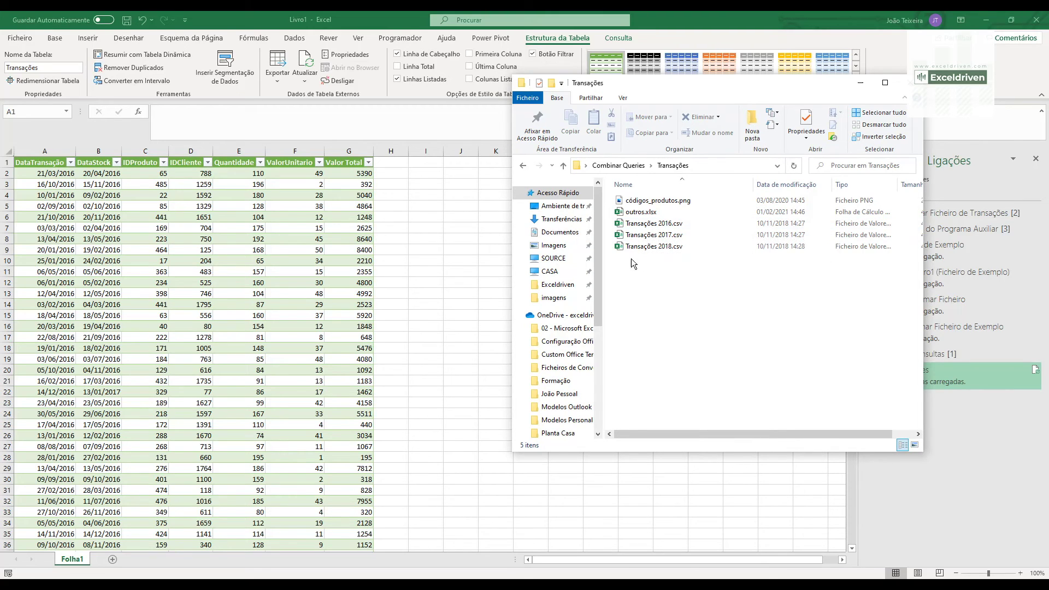
Step: Return to Excel, refresh the Transações table from its source folder and check the query's loaded row count
click(64, 223)
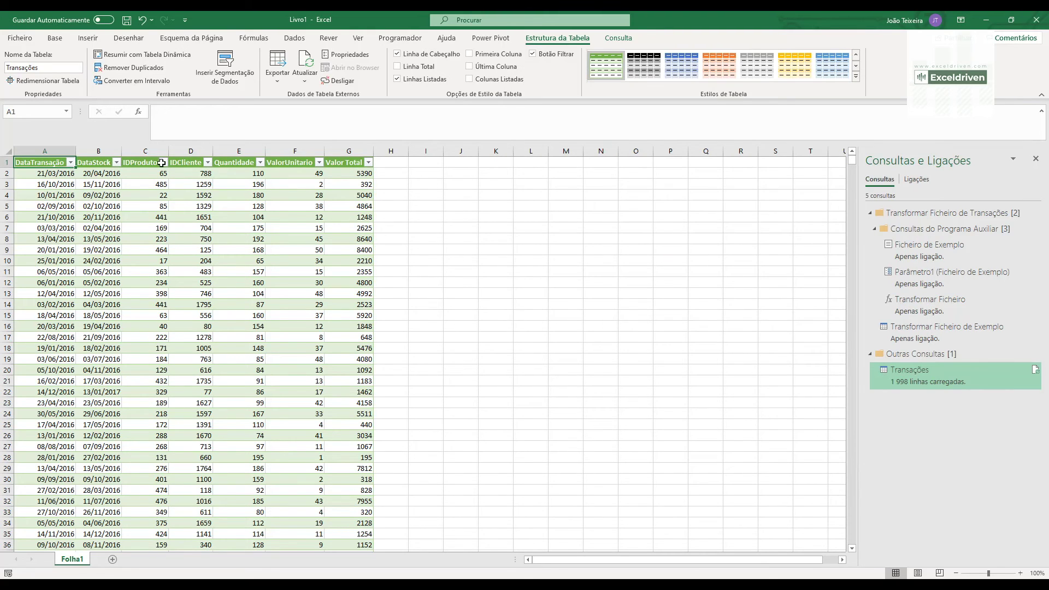
click(306, 64)
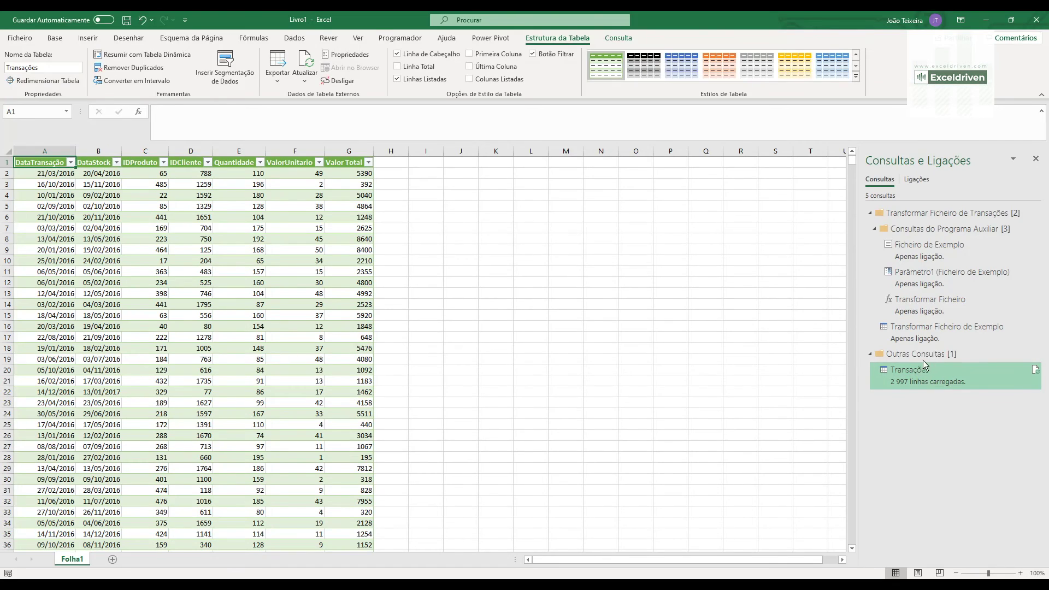
mouse_move(900, 380)
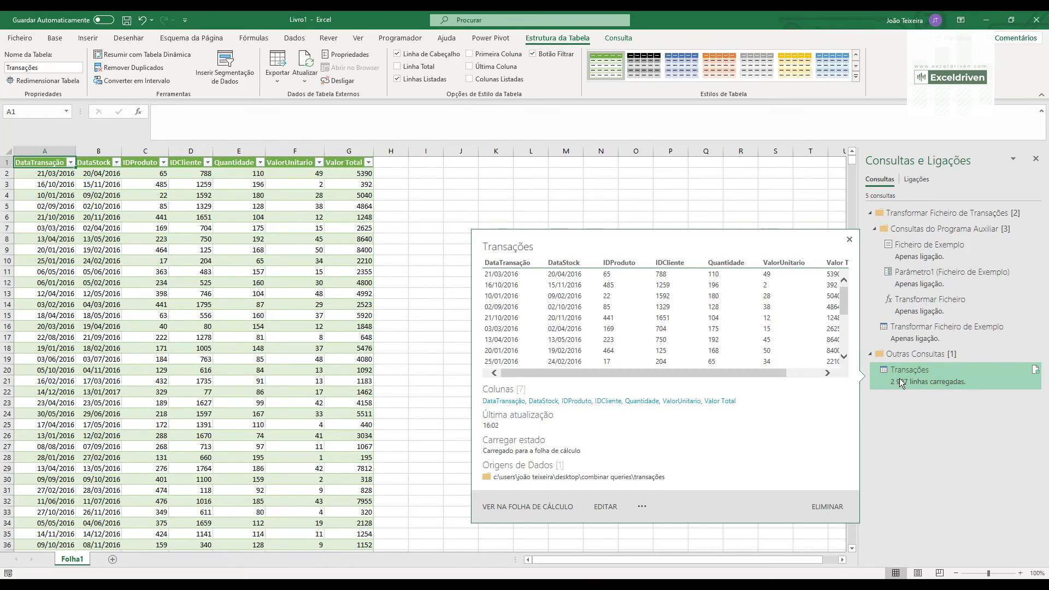
Step: Jump to the last row of the DataStock column and look through the final rows of the Transações table
scroll(273, 355, down, 1)
click(112, 334)
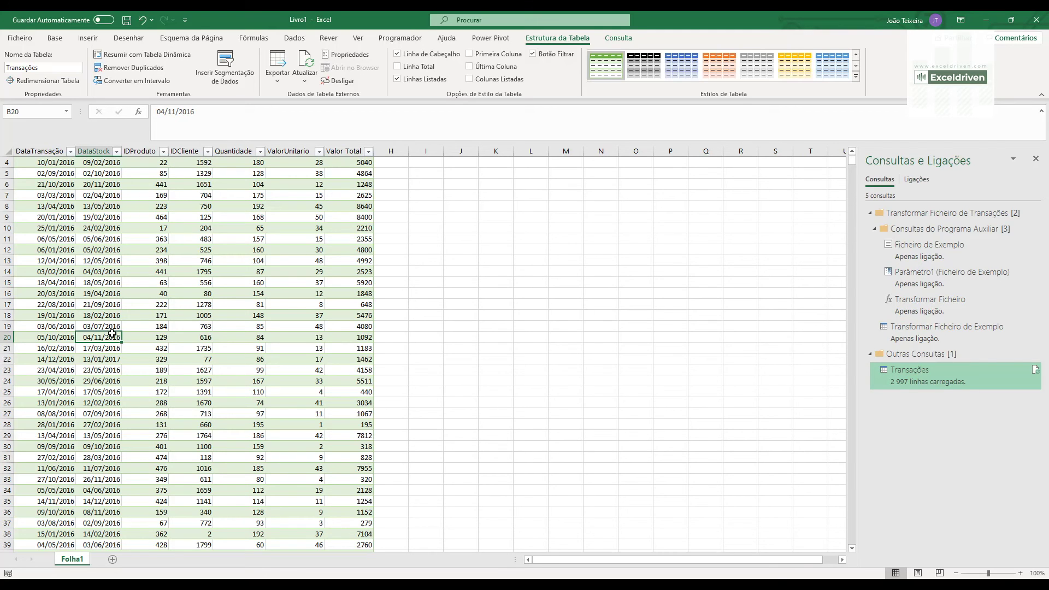
key(ctrl+Down)
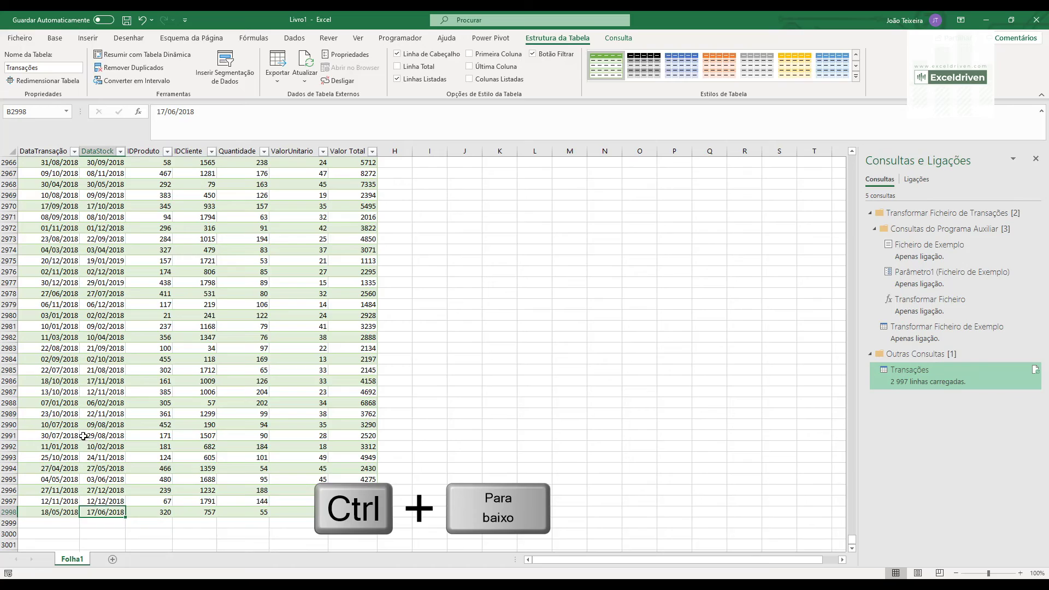
scroll(90, 423, up, 9)
scroll(97, 410, up, 10)
scroll(97, 405, up, 20)
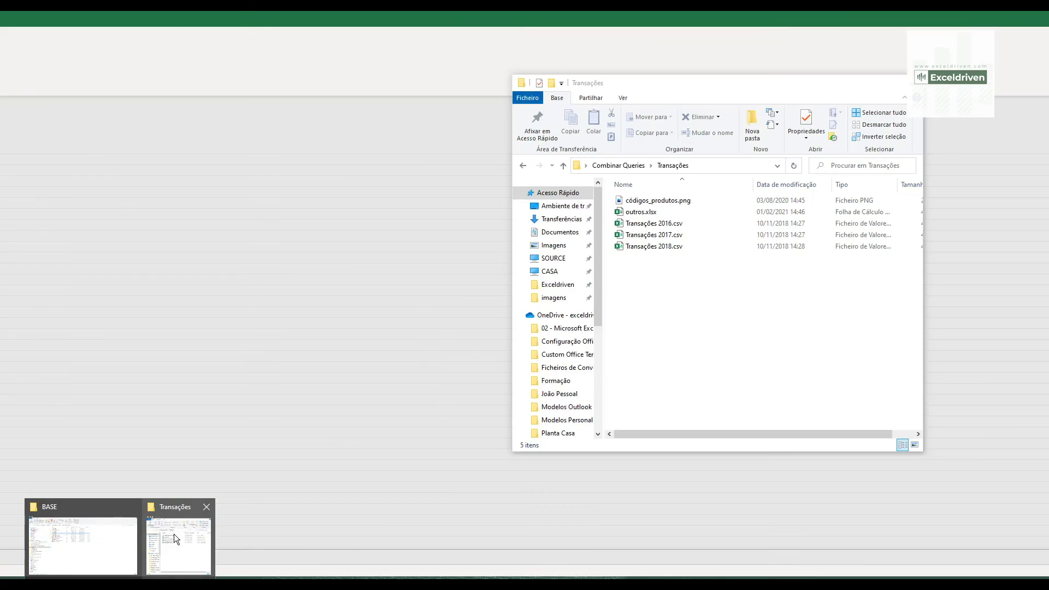
Step: Switch to File Explorer, move Transações 2016.csv from the Transações folder up to Combinar Queries, and reopen the Transações folder
click(174, 534)
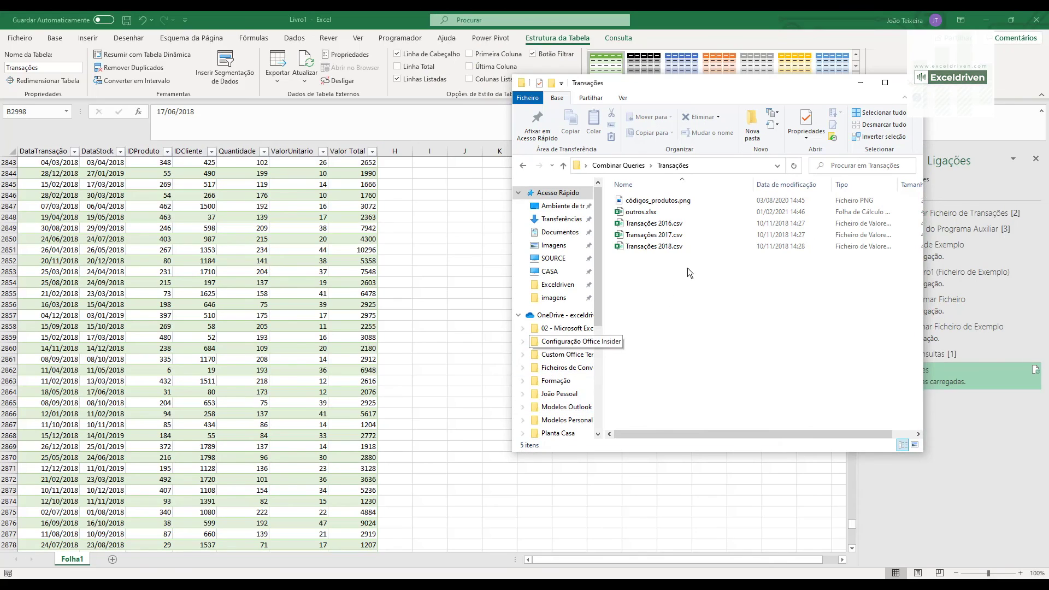
click(649, 226)
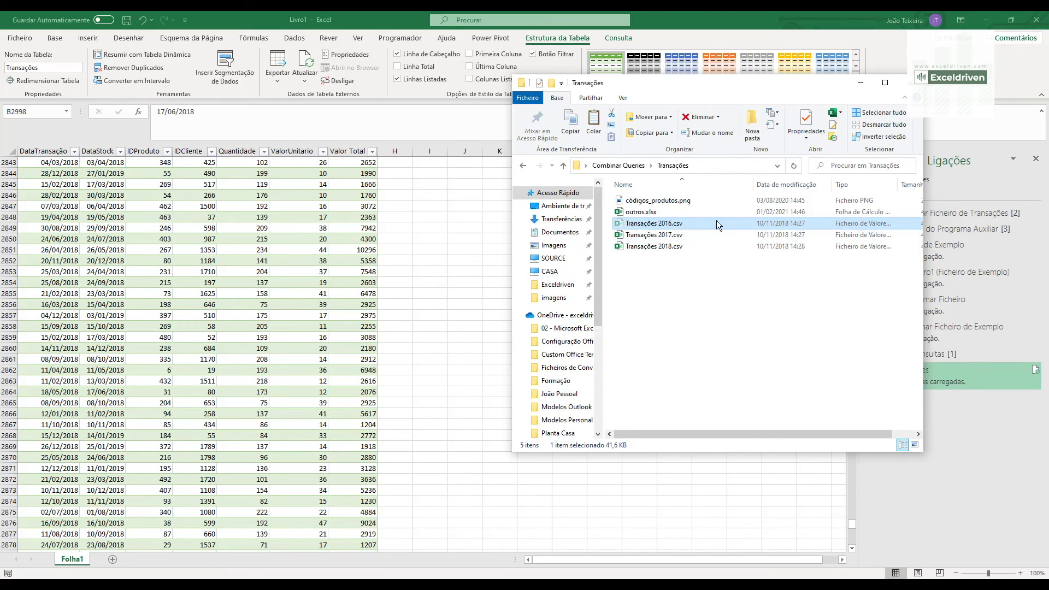
key(ctrl+x)
click(620, 166)
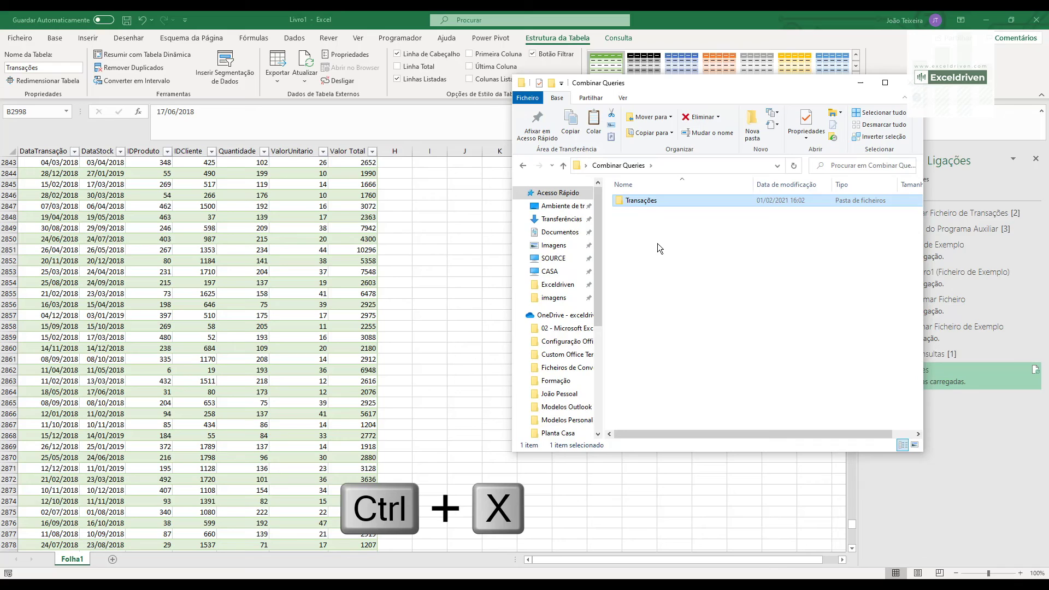
key(ctrl+v)
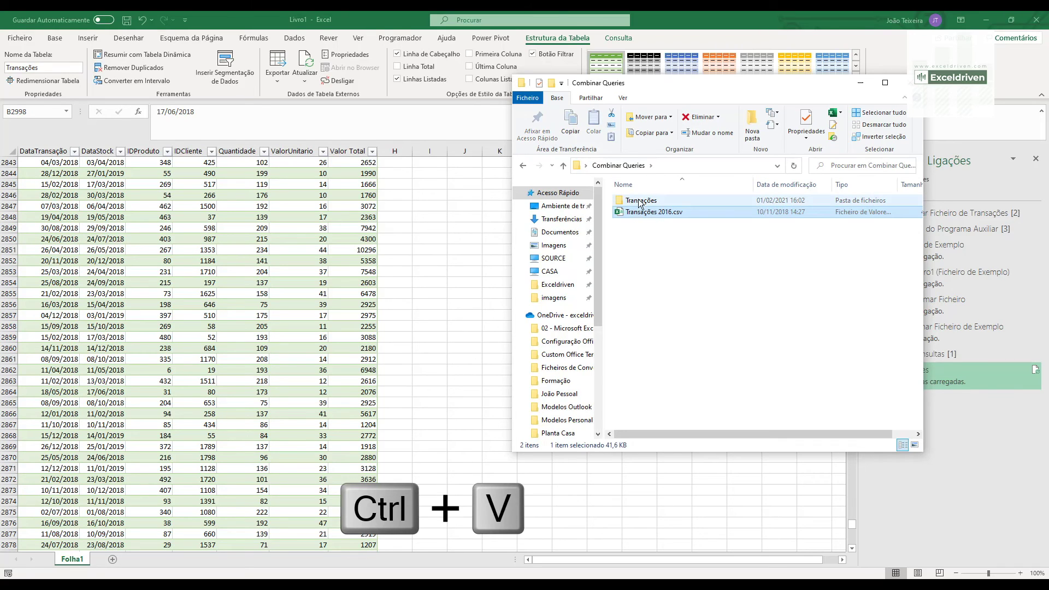
double_click(637, 200)
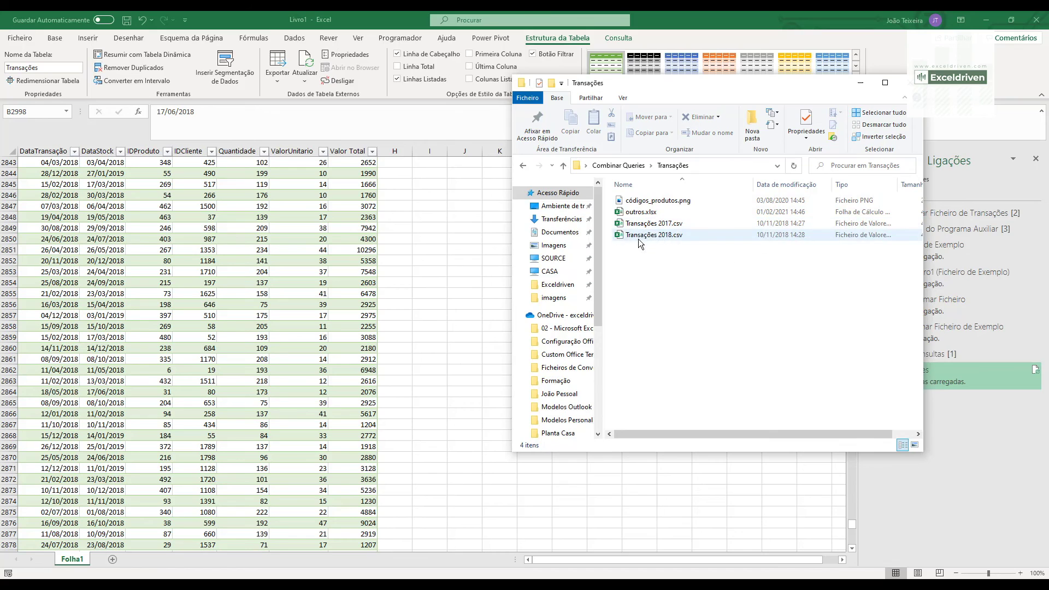
Step: Return to Excel and refresh the Transações query from its source folder
click(861, 83)
mouse_move(902, 383)
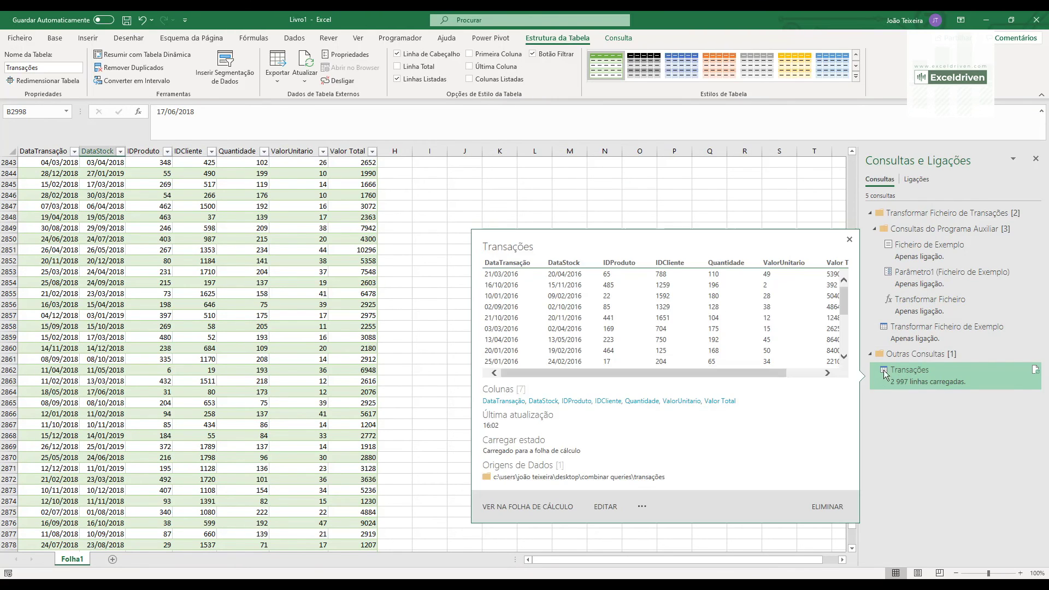
click(1036, 375)
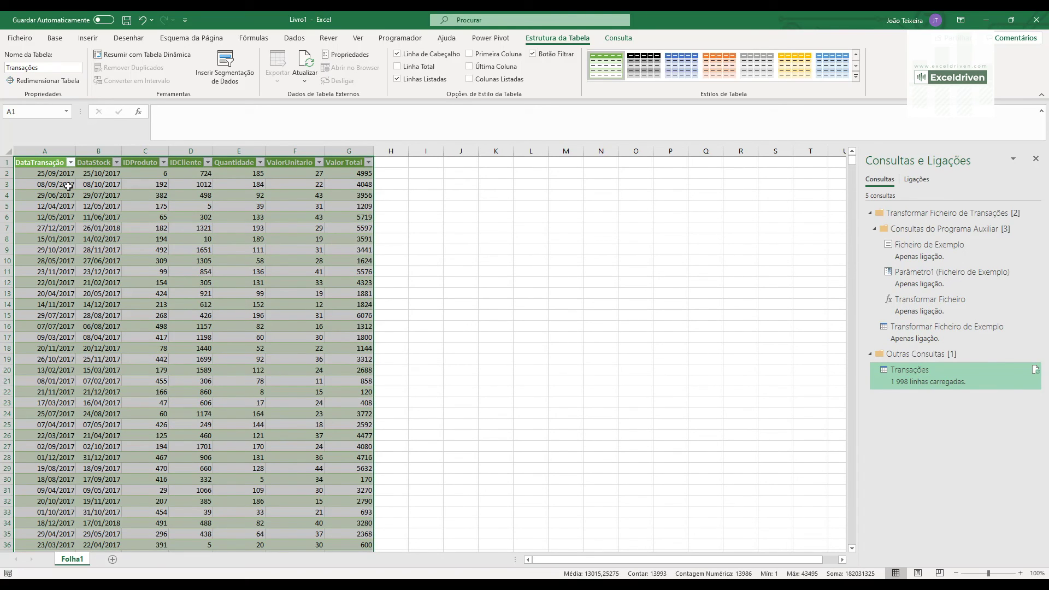
Step: Check which years the DataTransação filter lists without changing it, and view the Transações query's details
click(70, 163)
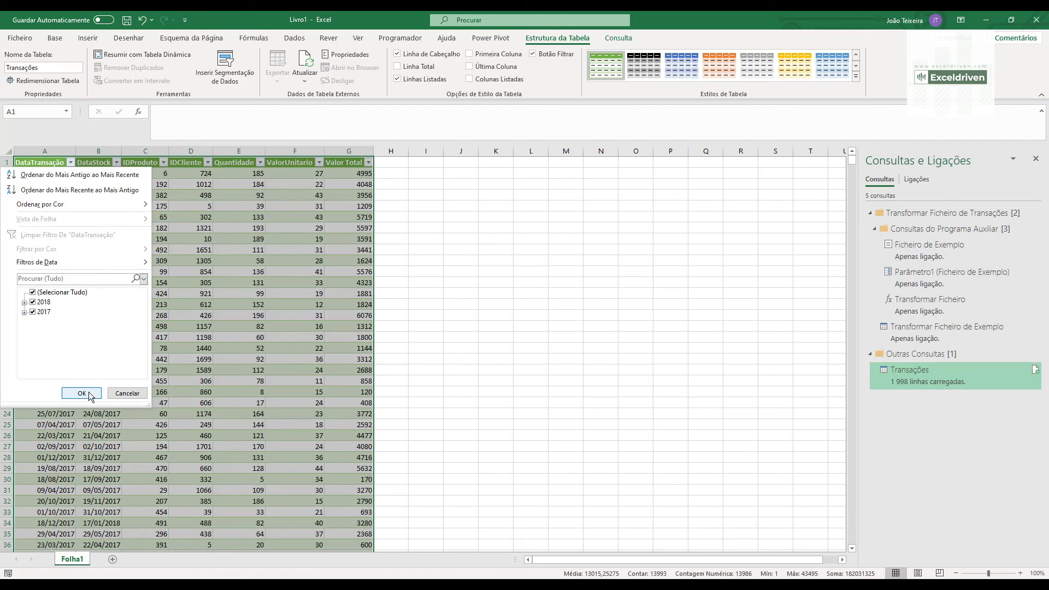
click(116, 395)
click(103, 214)
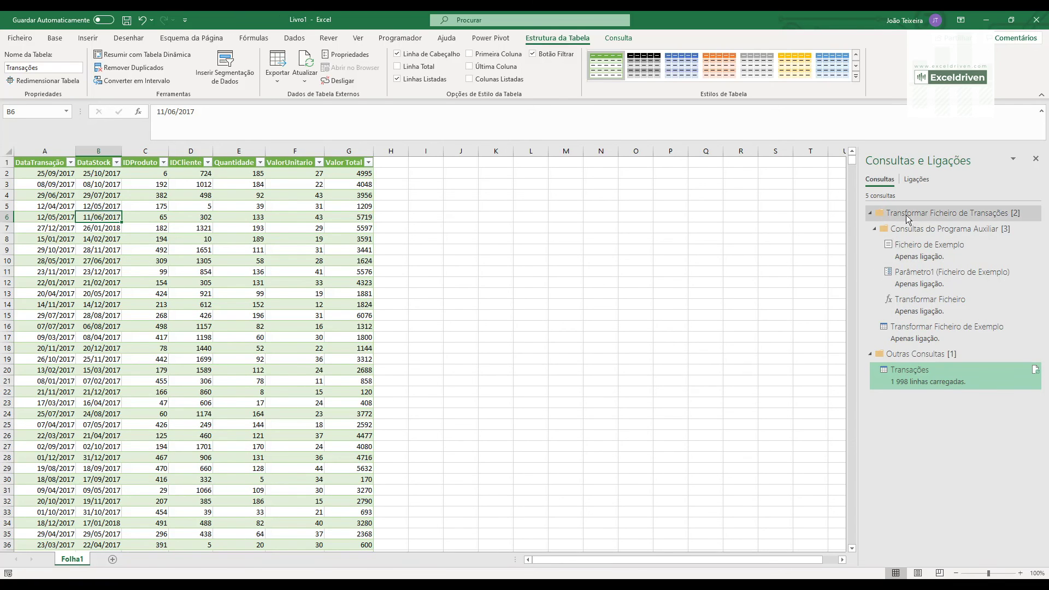
mouse_move(943, 371)
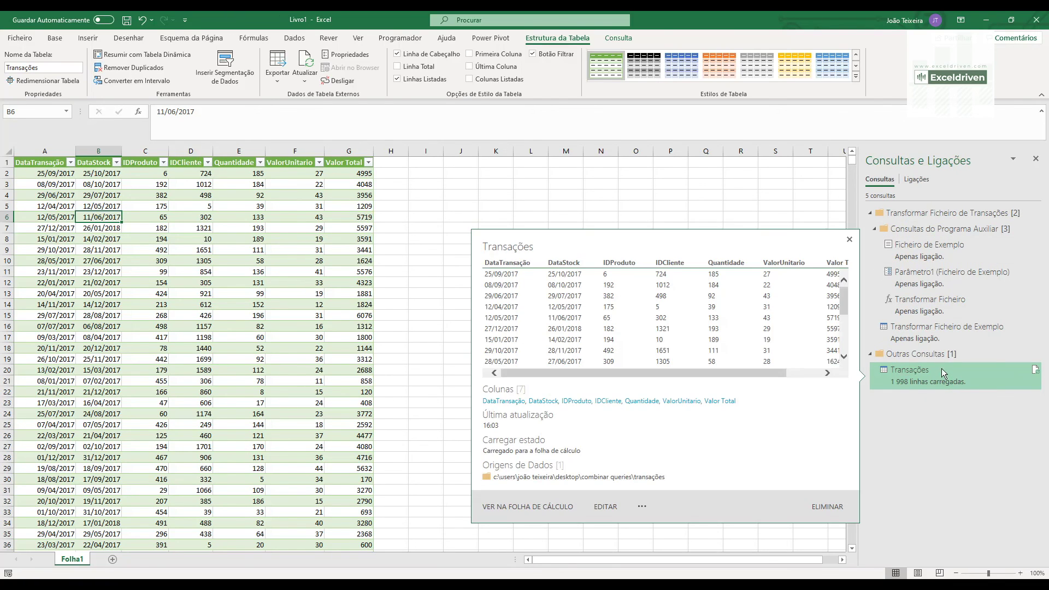